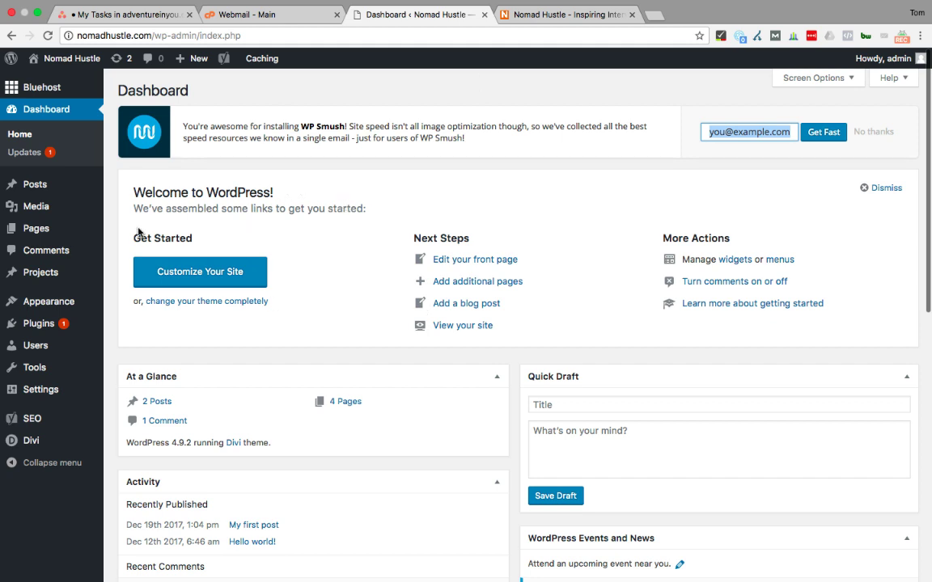
Step: Open the list of installed plugins for the Nomad Hustle WordPress site
mouse_move(36, 306)
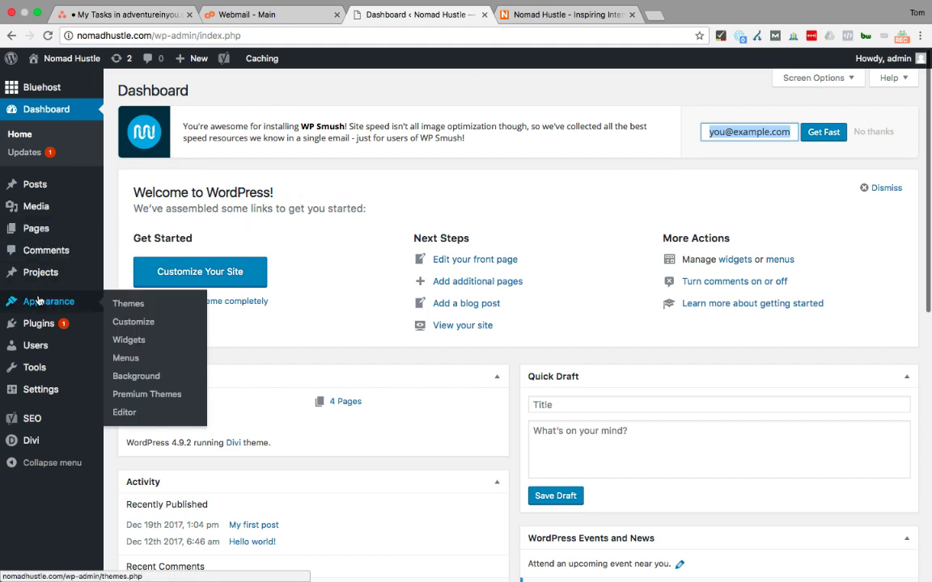
click(38, 325)
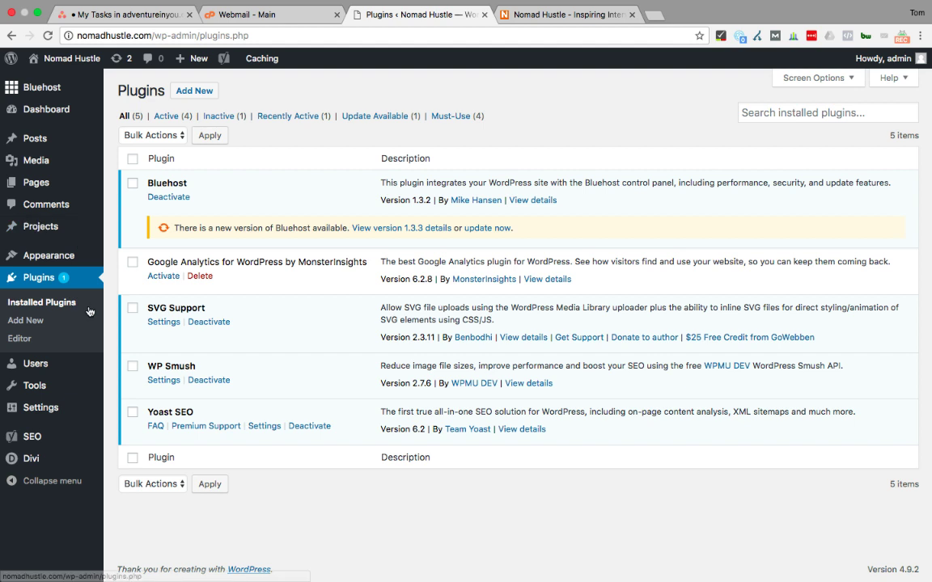
mouse_move(79, 259)
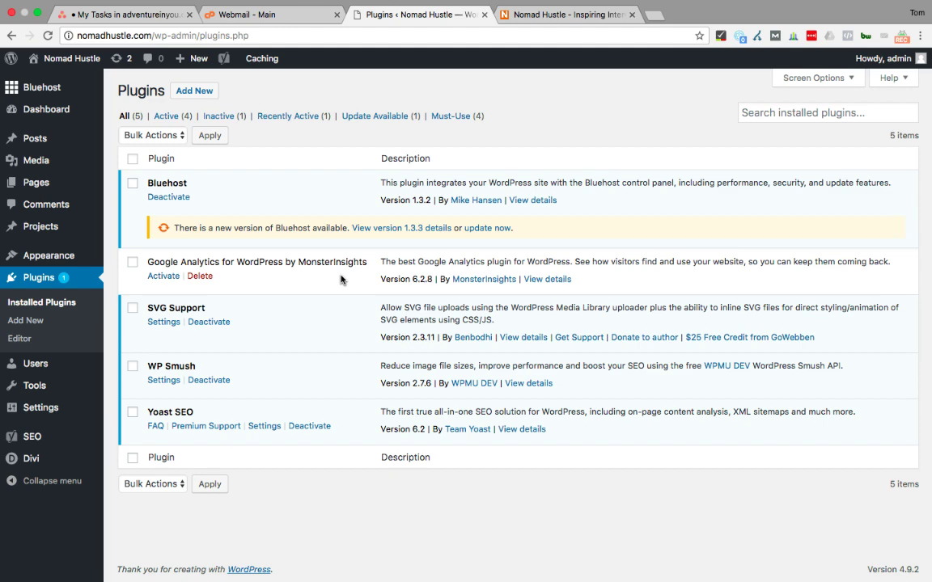
Step: Search Google for "google analytics" in a new browser tab and open the Google Analytics web result
click(653, 16)
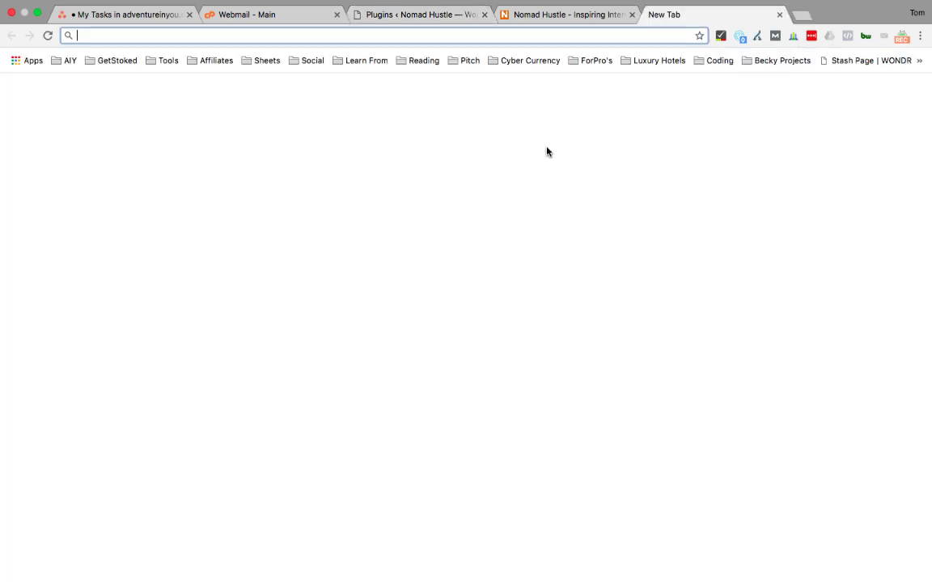
text(google analytics)
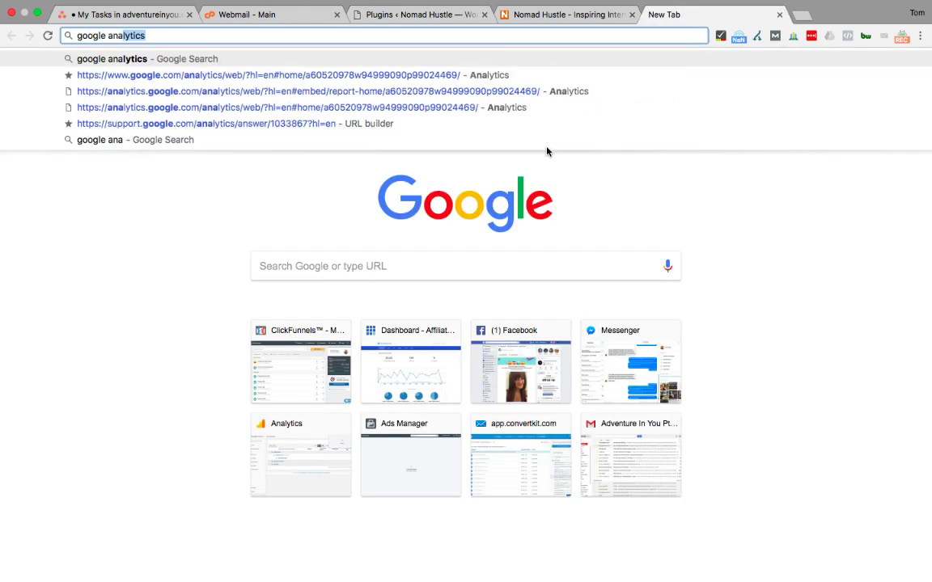
key(Return)
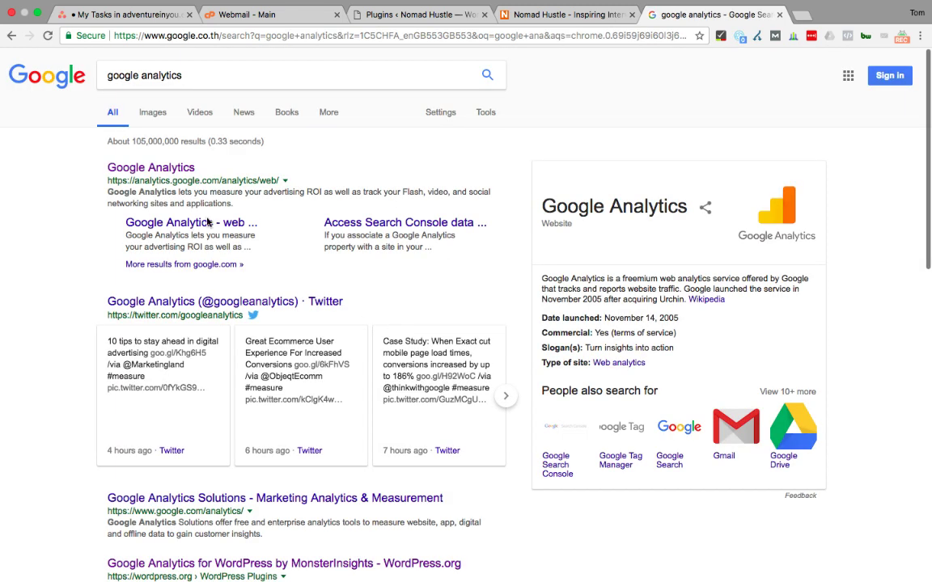
click(153, 168)
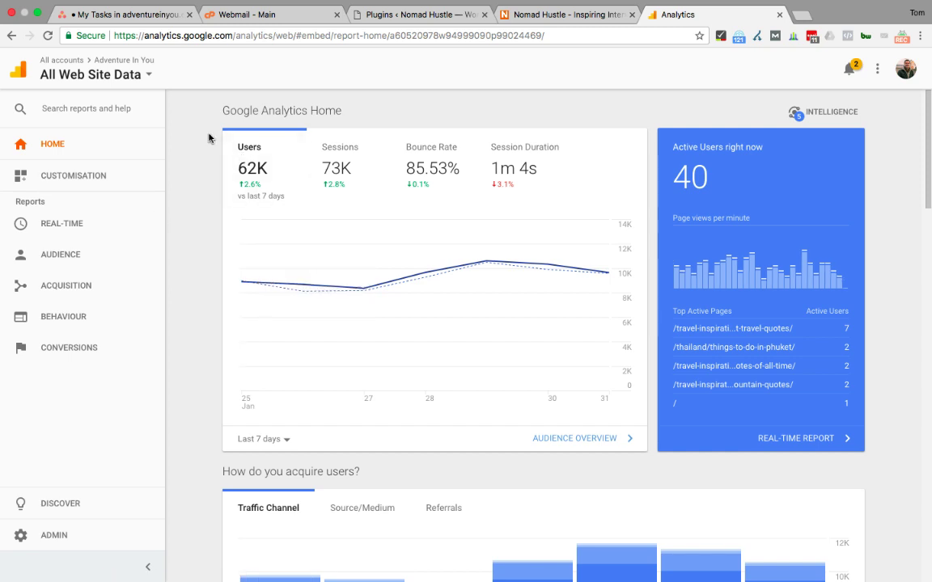
Step: Look over the user figures and traffic channel chart on the Google Analytics home page
scroll(208, 138, down, 1)
scroll(274, 307, up, 1)
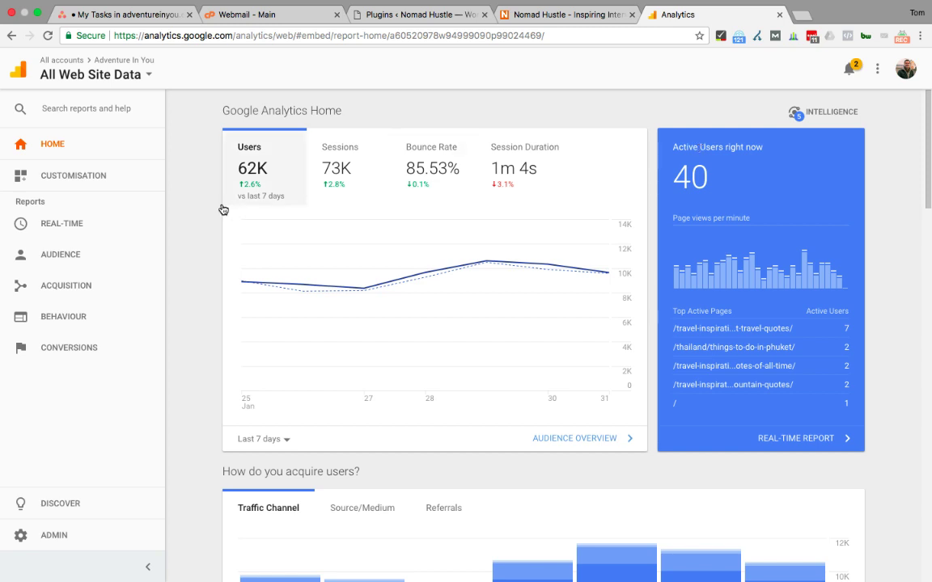
scroll(223, 210, down, 5)
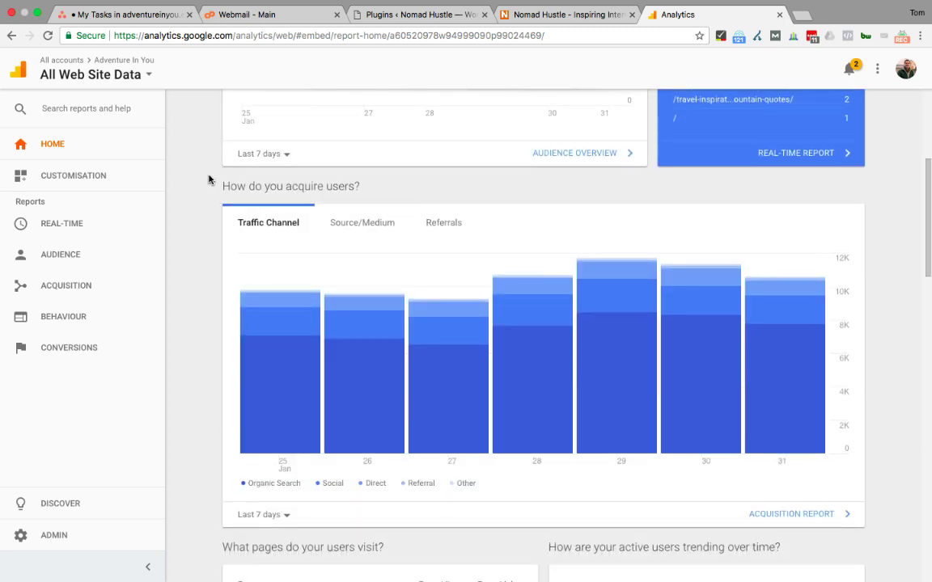
scroll(177, 185, up, 5)
Step: Open the Behaviour Overview report and review its page view chart and list of most viewed pages
click(56, 324)
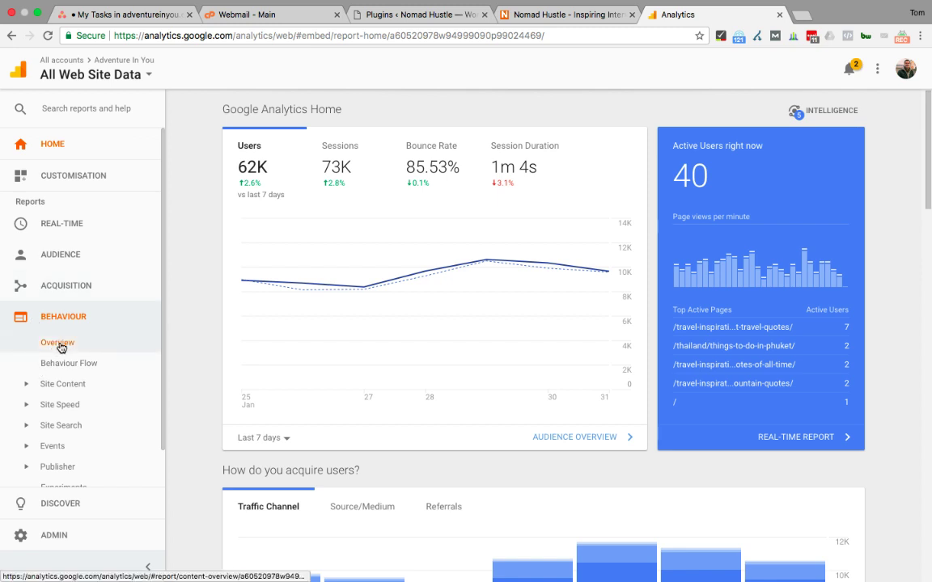
click(59, 344)
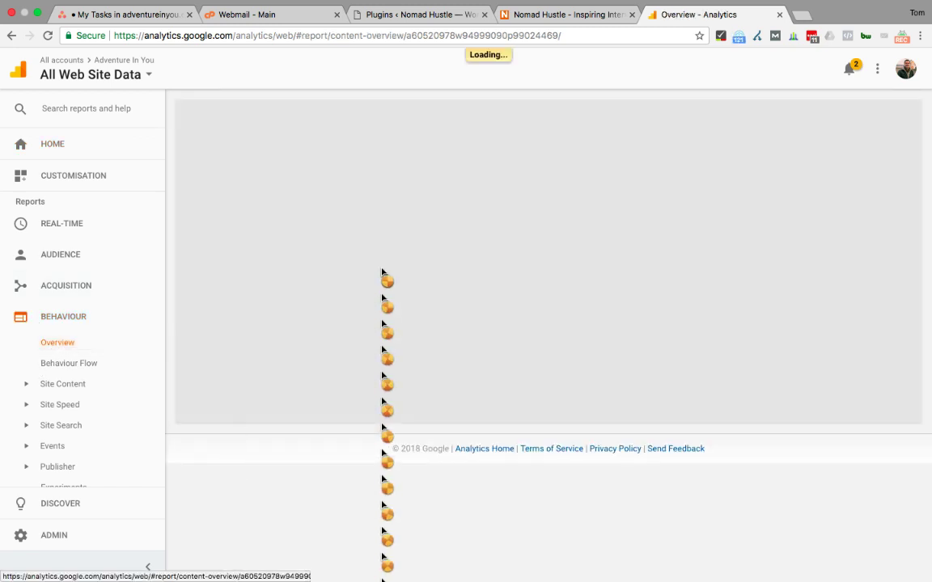
scroll(295, 392, down, 1)
scroll(340, 364, down, 3)
scroll(380, 320, up, 4)
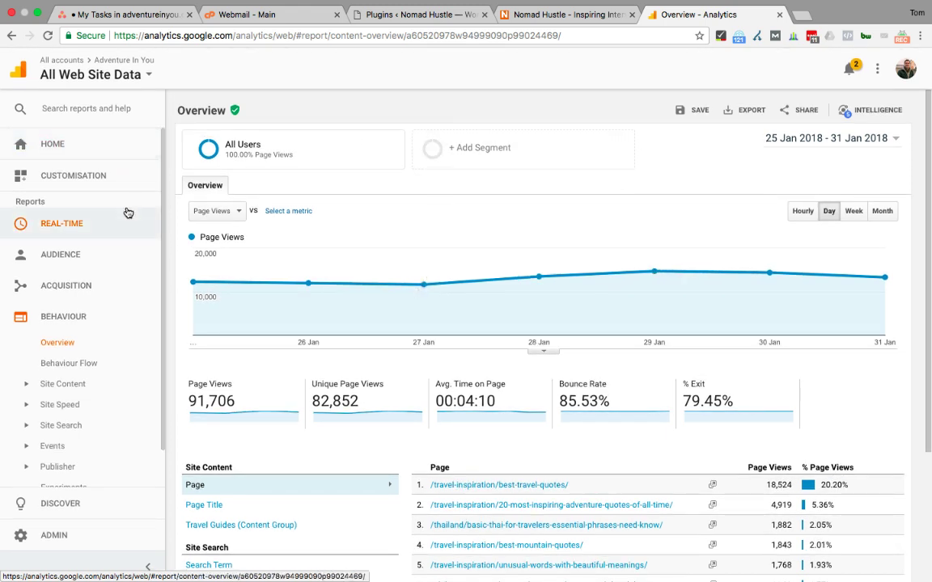
scroll(170, 143, down, 3)
scroll(171, 143, up, 3)
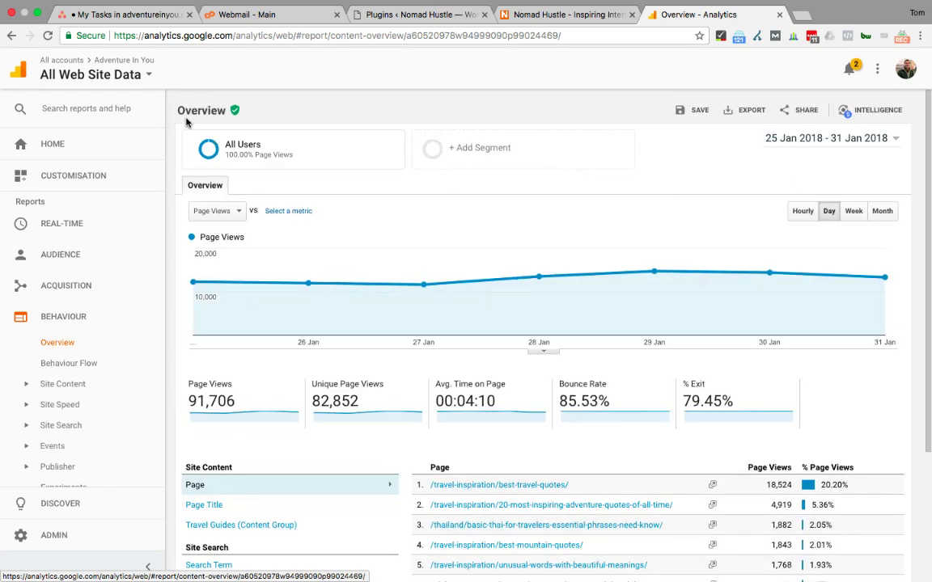
Step: Start creating a new Analytics account from the account selector in the administration area
click(54, 537)
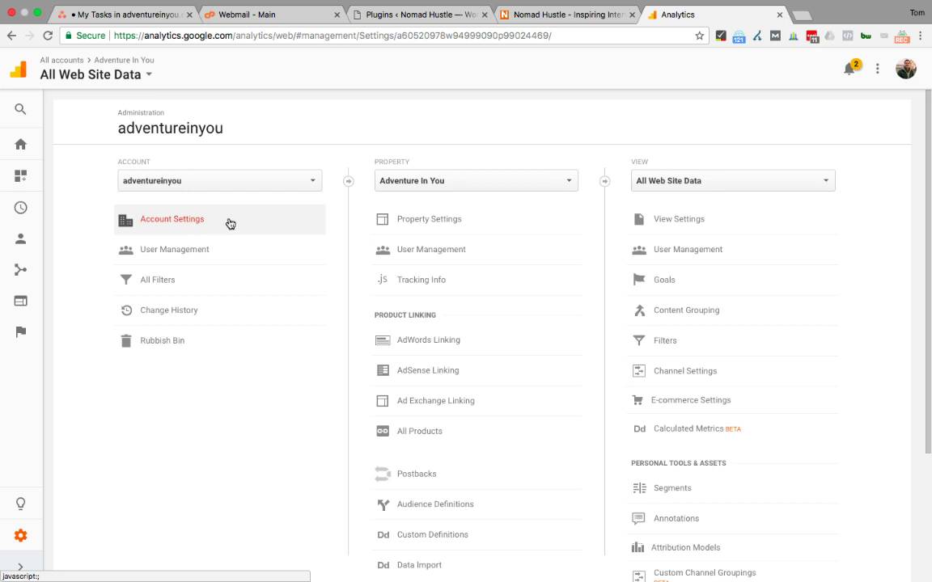
click(283, 183)
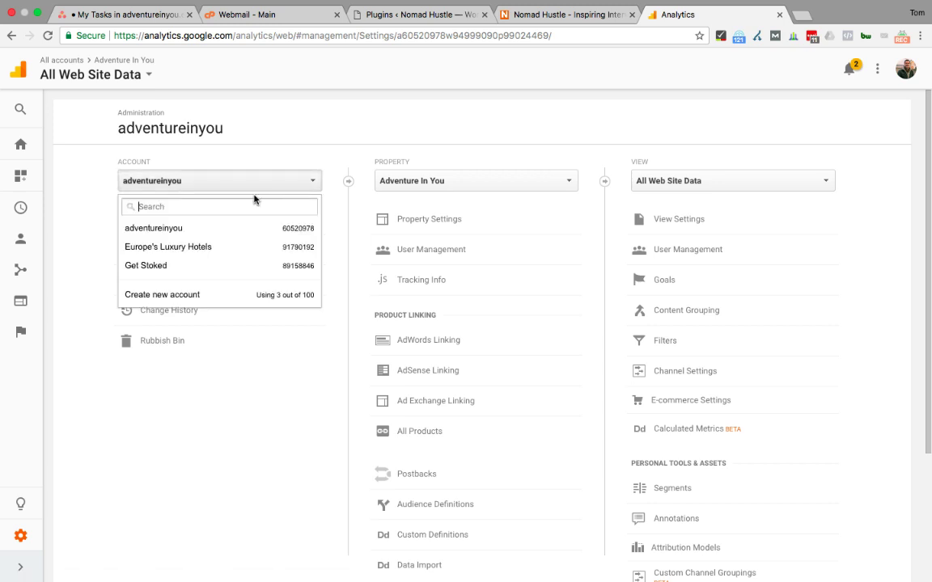
click(172, 296)
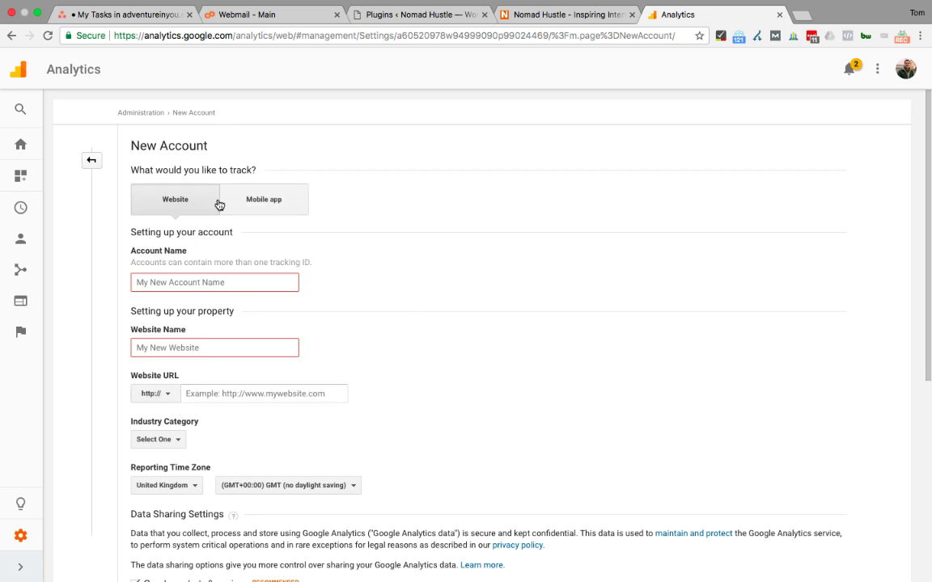
Step: Enter Nomad Hustle as both the account name and the website name
click(213, 281)
text(Nomad Hustle)
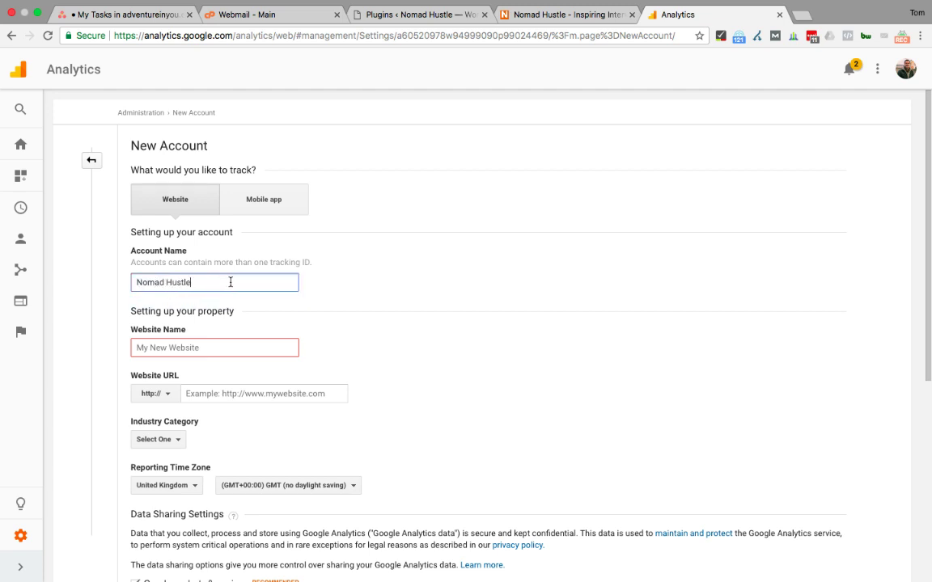
click(186, 349)
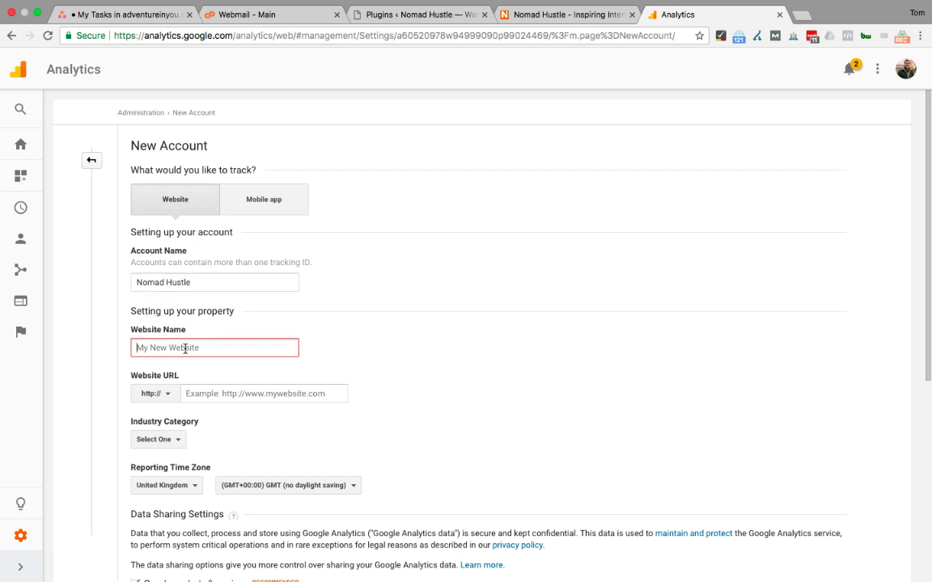
text(Nomad Hustle)
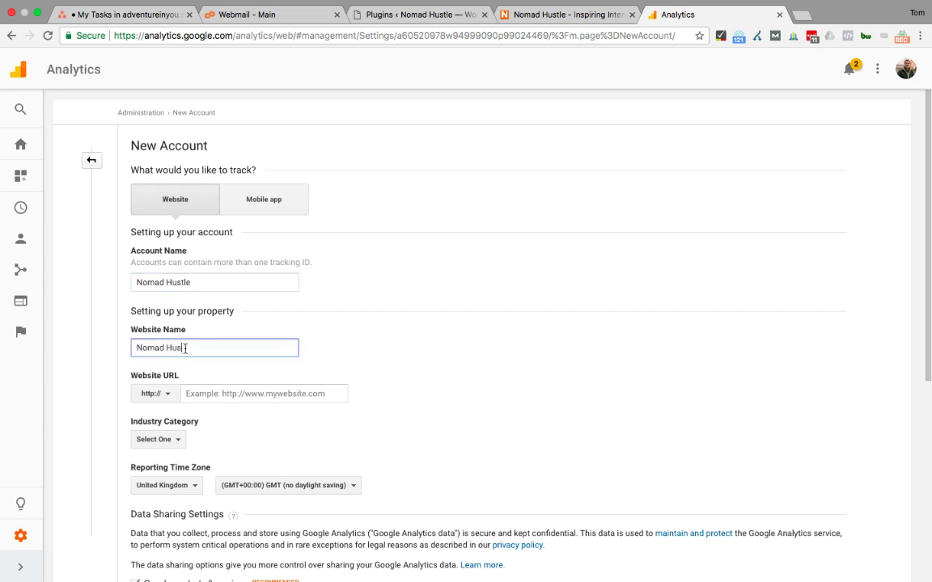
click(538, 15)
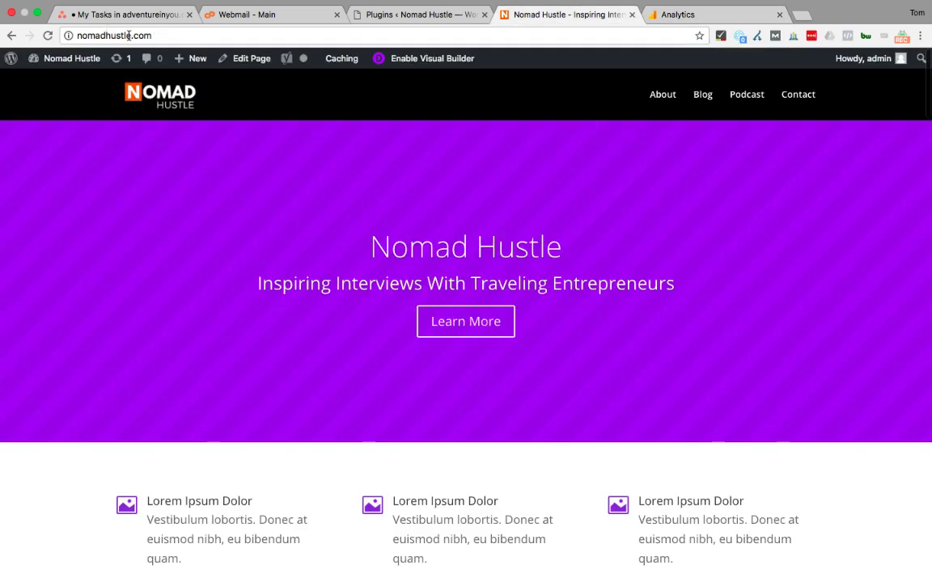
click(159, 40)
key(super+c)
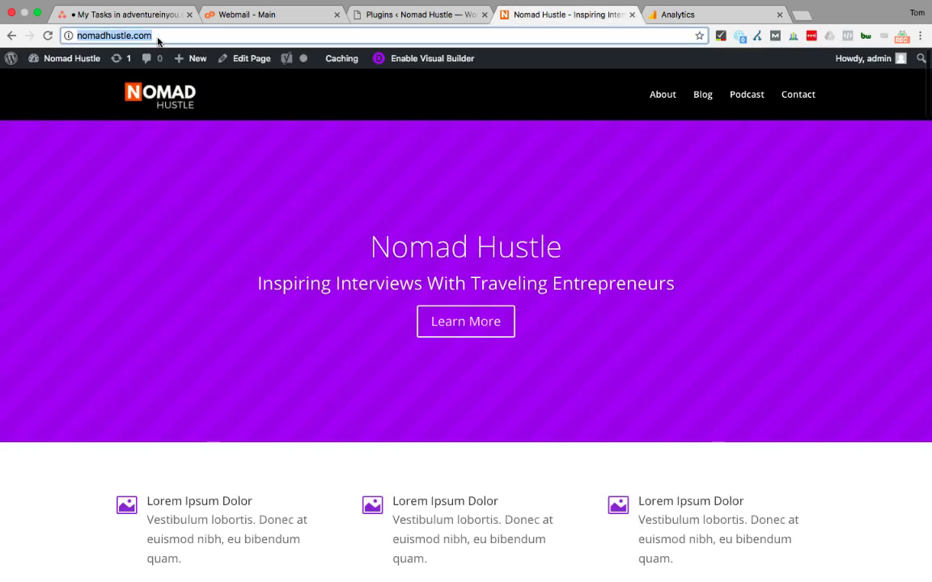
click(671, 14)
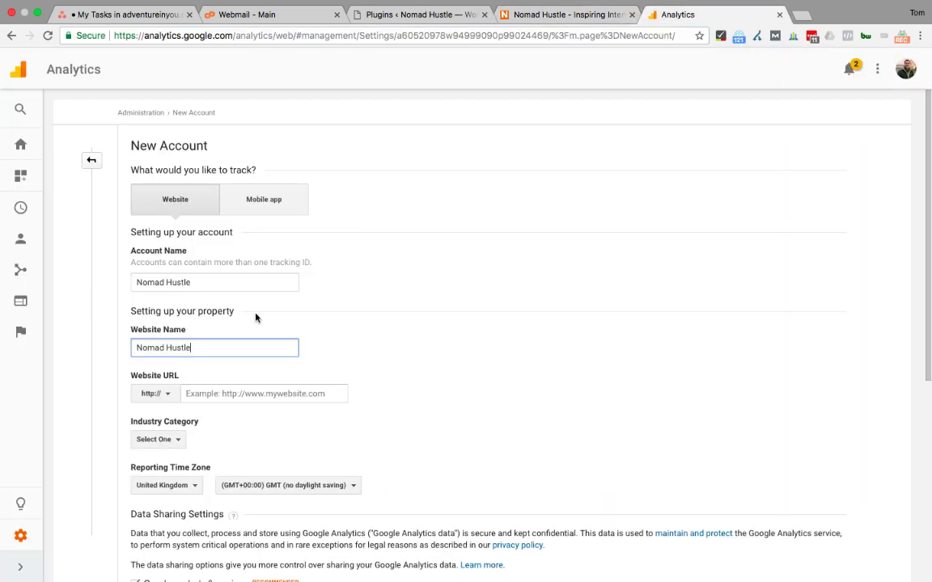
click(204, 394)
key(super+v)
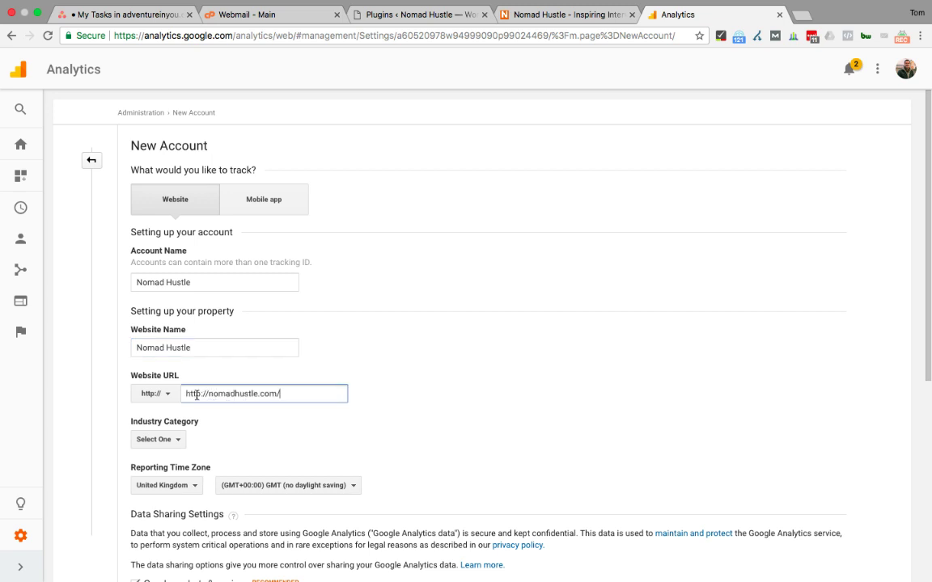
drag(207, 395, 192, 394)
key(BackSpace)
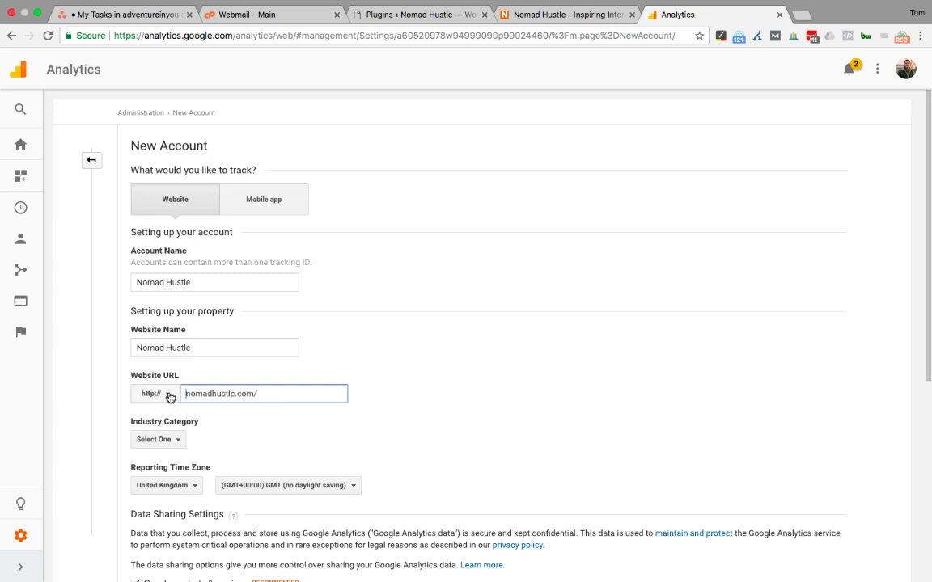
click(169, 395)
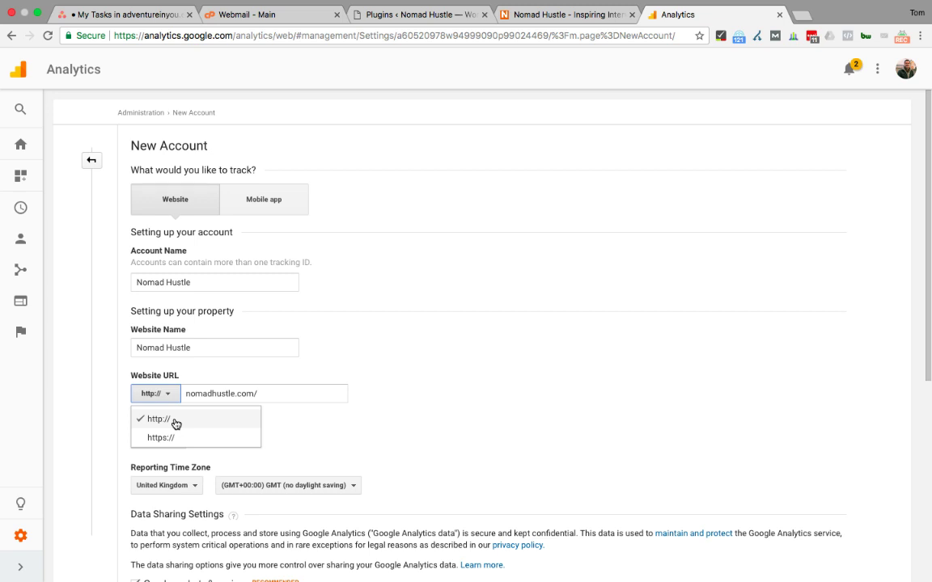
click(296, 397)
Step: Set the new property's industry category to Jobs and Education
scroll(453, 396, down, 3)
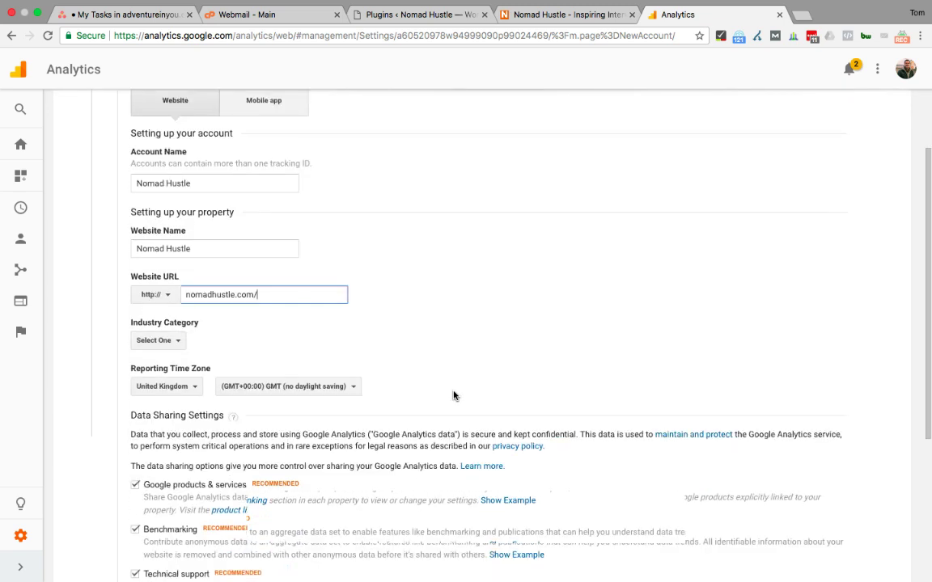
click(172, 320)
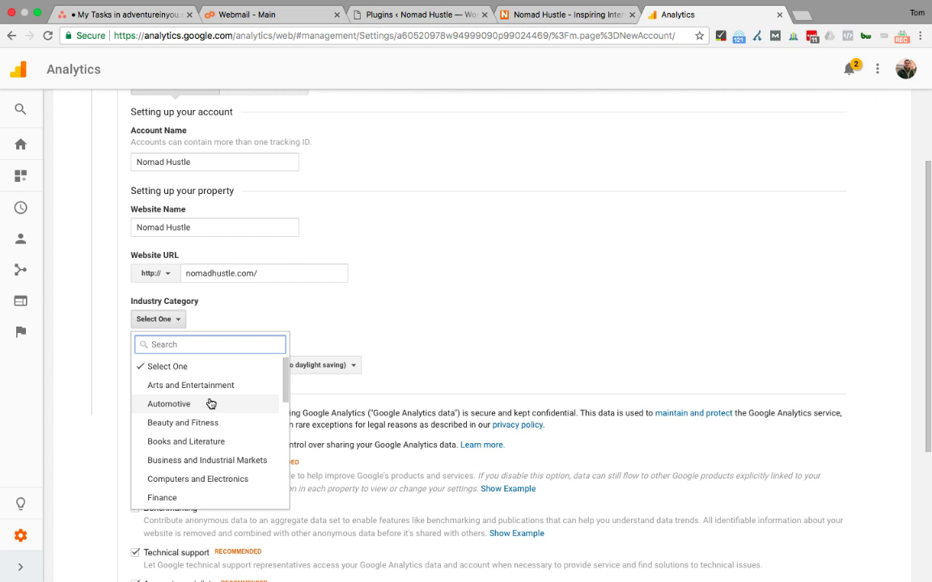
scroll(210, 403, down, 2)
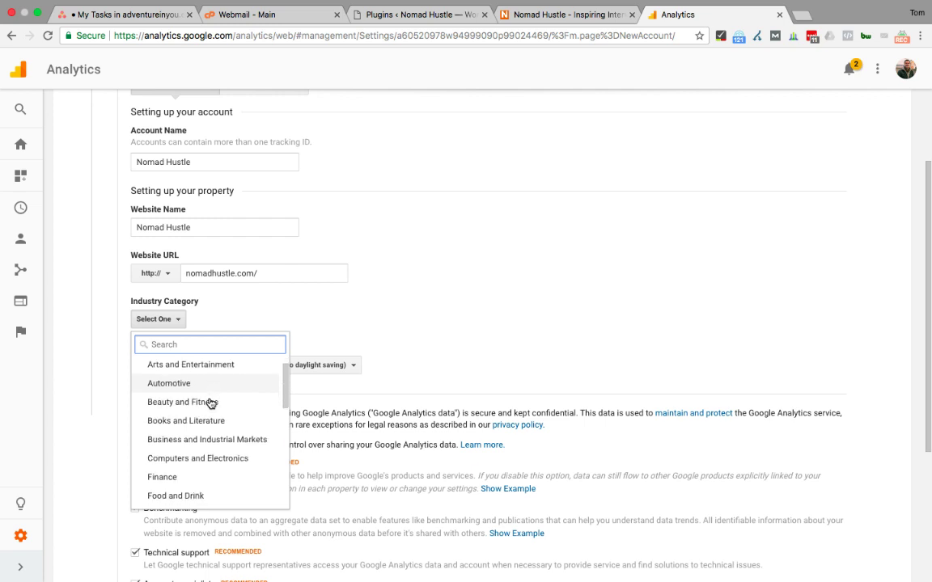
scroll(210, 403, up, 1)
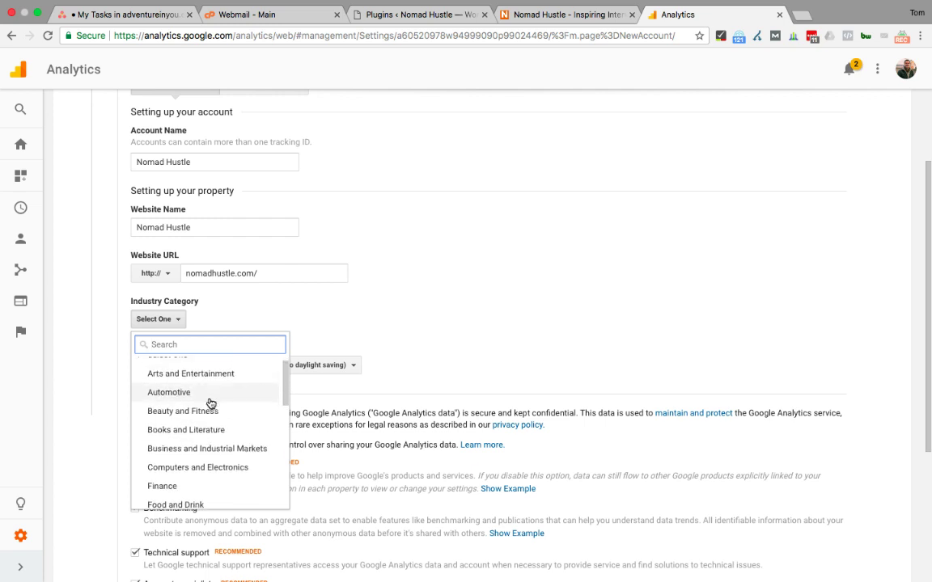
scroll(211, 404, down, 5)
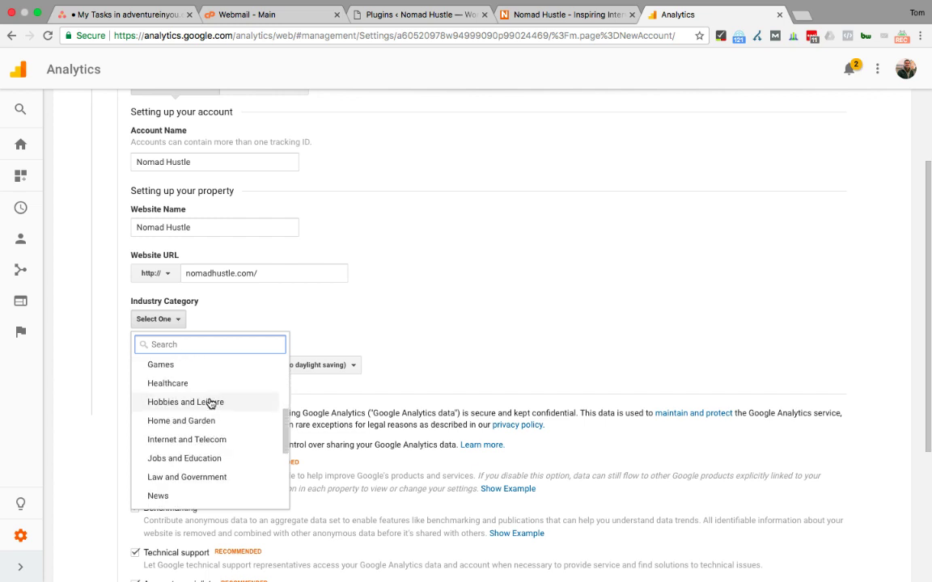
scroll(201, 409, up, 1)
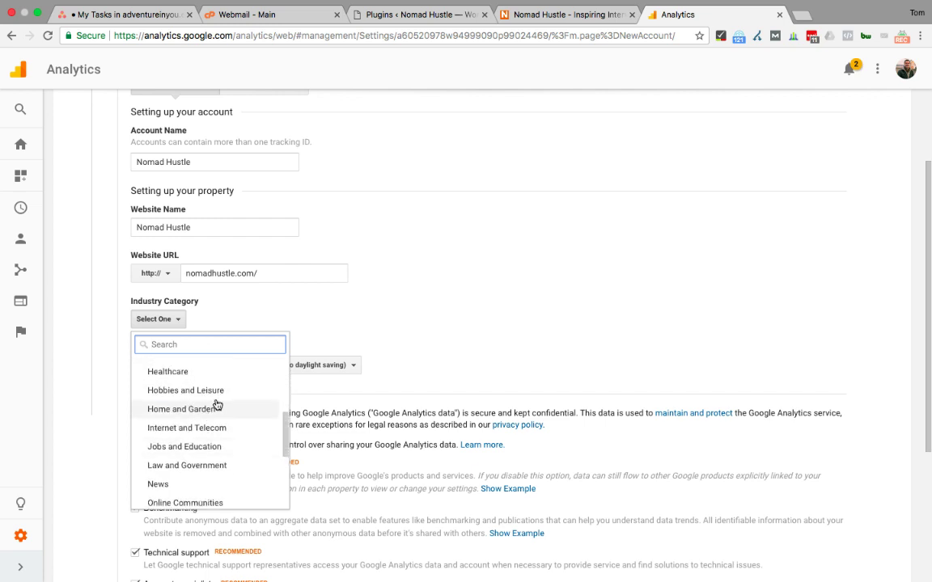
scroll(204, 392, down, 3)
scroll(204, 393, down, 3)
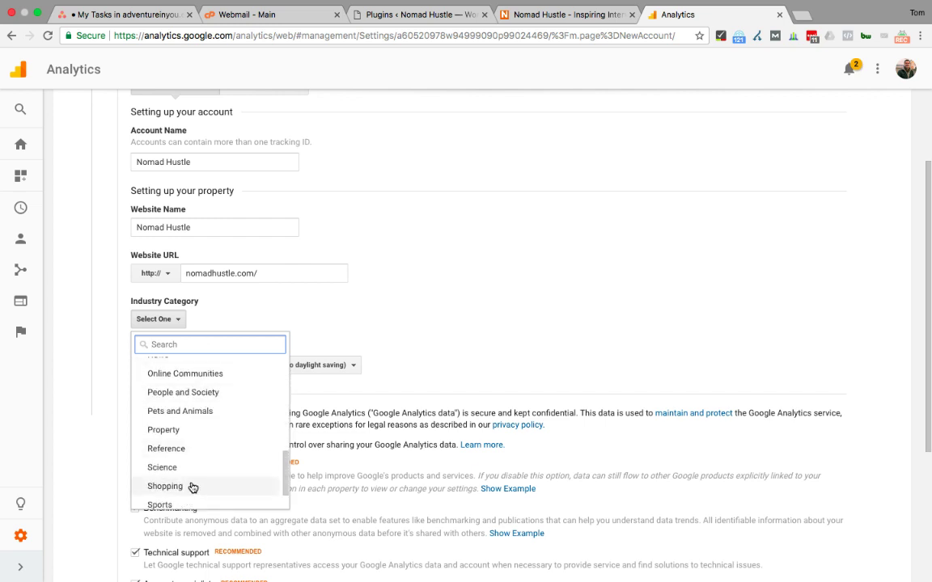
scroll(193, 487, down, 3)
scroll(191, 413, up, 10)
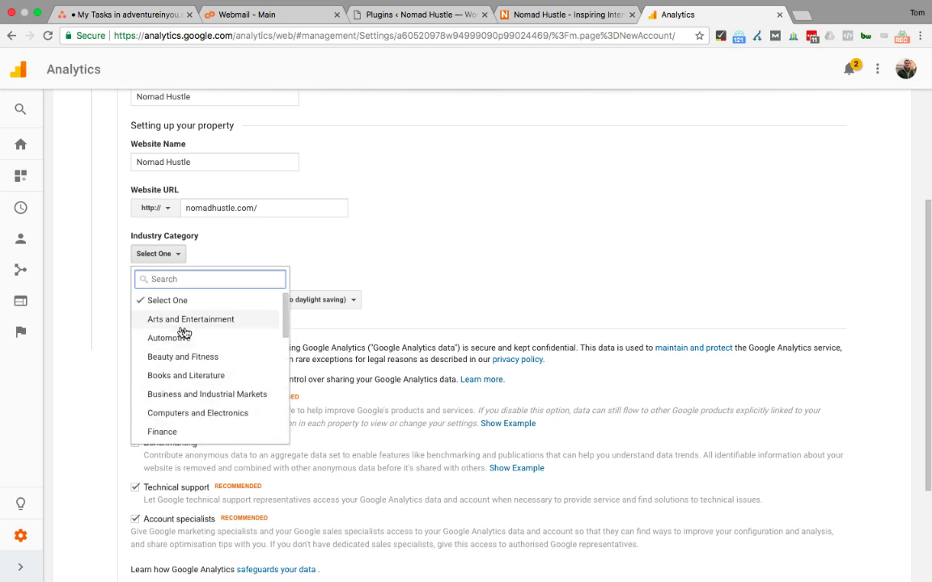
scroll(197, 370, down, 1)
scroll(197, 370, down, 4)
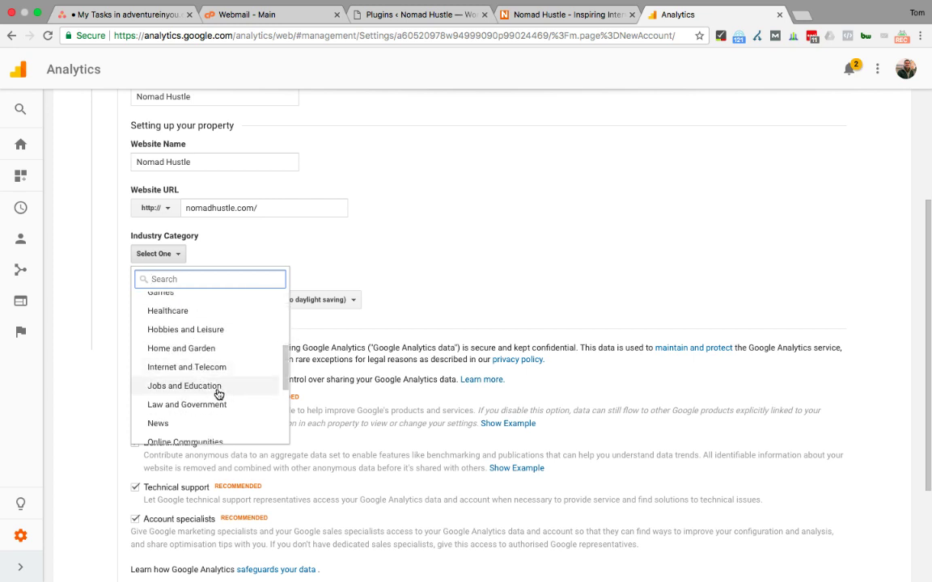
click(217, 393)
scroll(501, 259, up, 1)
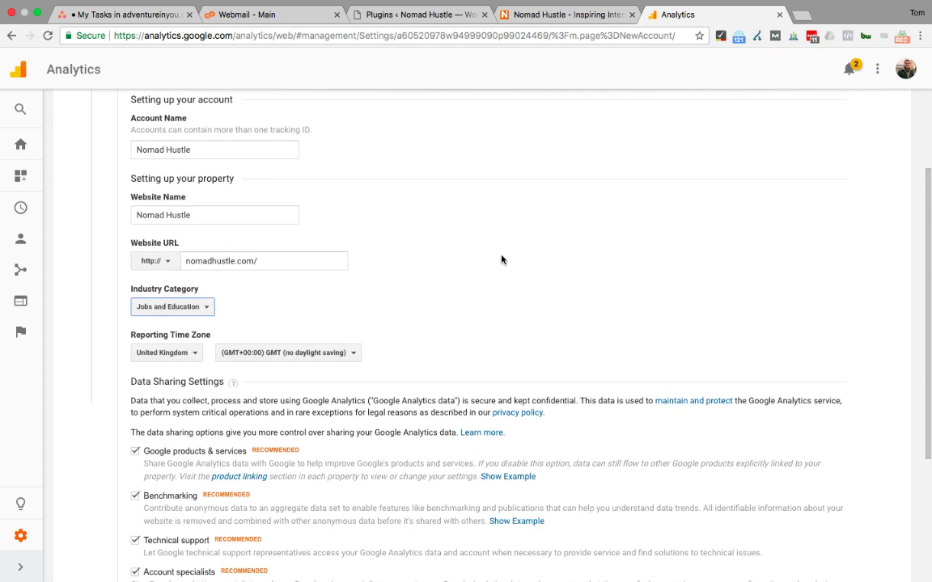
Step: Request the tracking ID for the new account with the recommended data sharing options kept, and accept the United Kingdom terms of service
scroll(454, 331, up, 1)
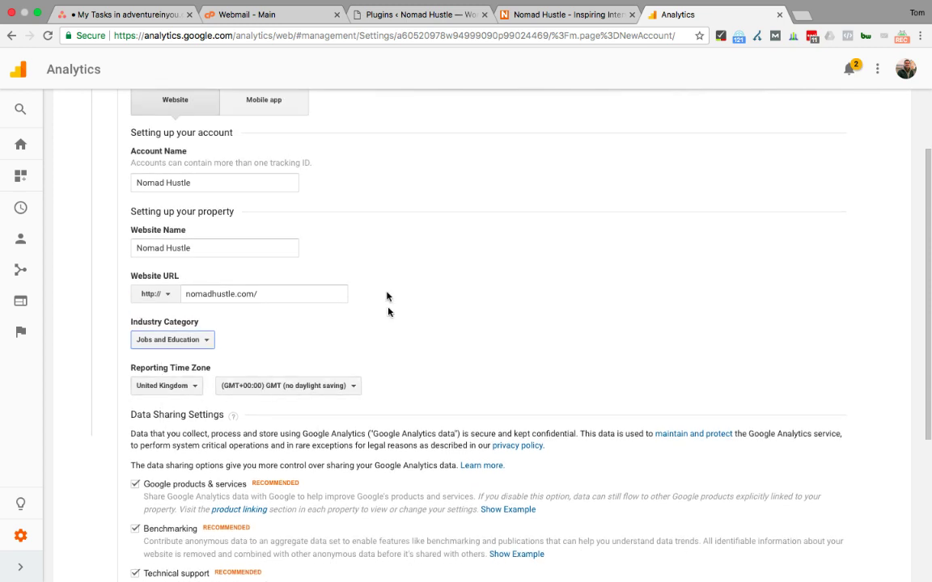
scroll(400, 336, up, 2)
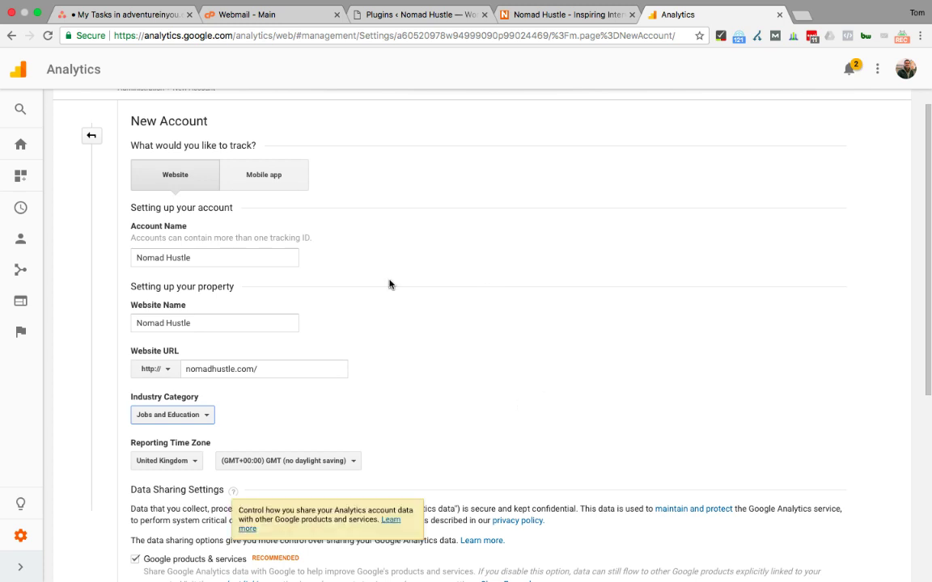
scroll(390, 283, down, 4)
scroll(297, 242, down, 3)
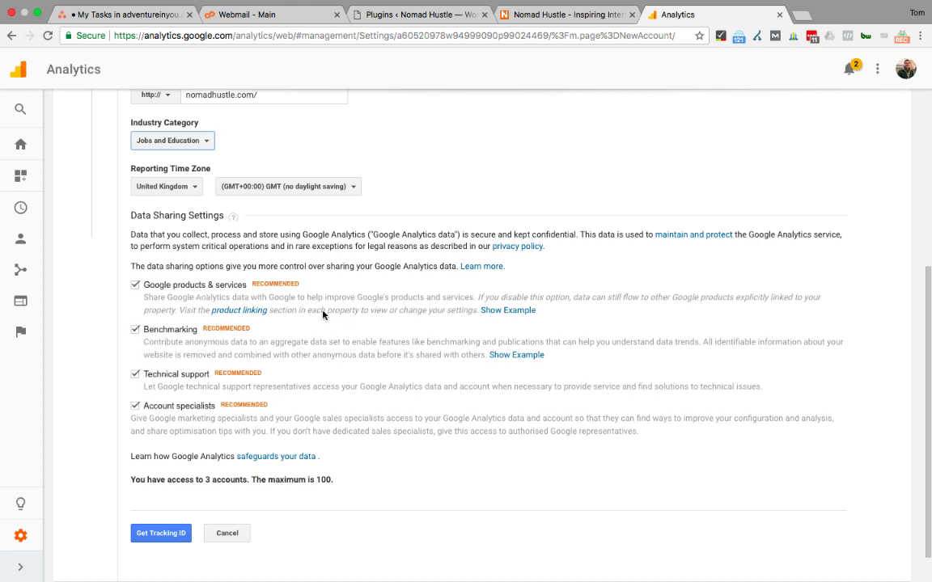
scroll(214, 267, down, 1)
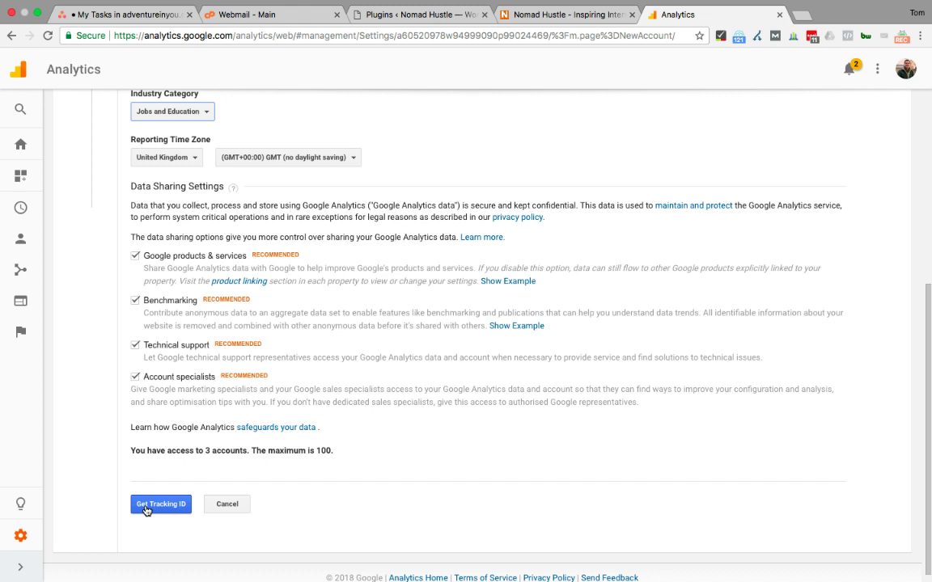
click(147, 504)
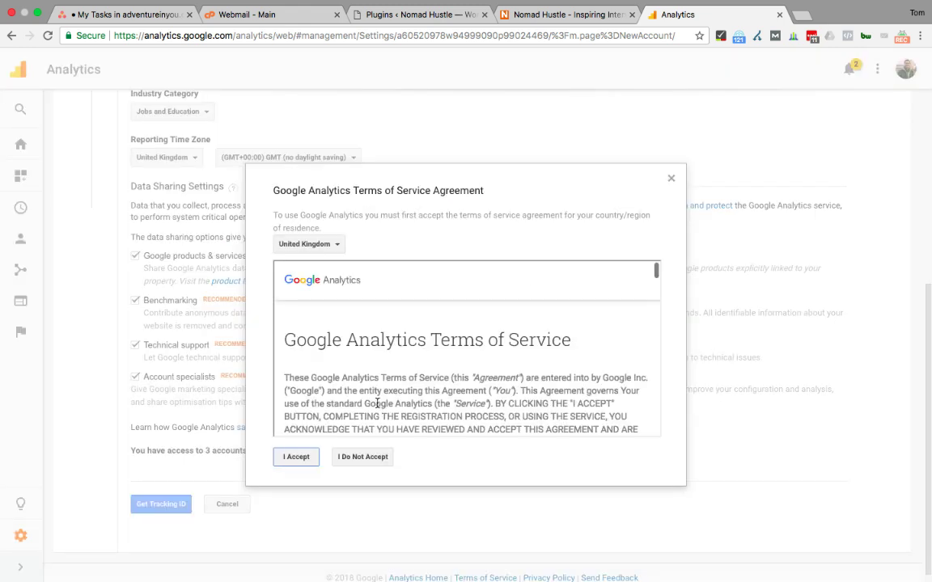
scroll(450, 364, down, 10)
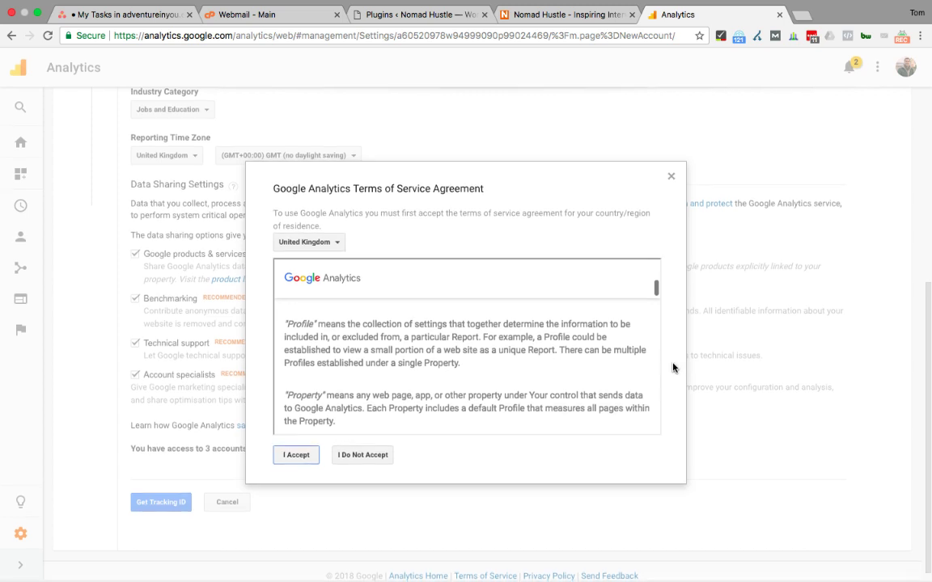
click(297, 456)
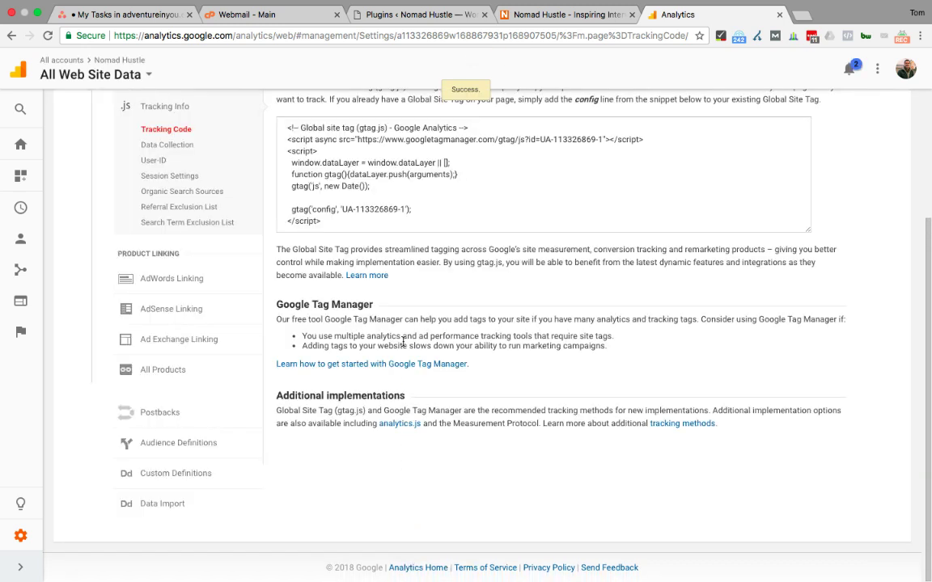
Step: Examine the new property's tracking code page, including the Global Site Tag snippet, and highlight the tracking ID
scroll(403, 341, up, 2)
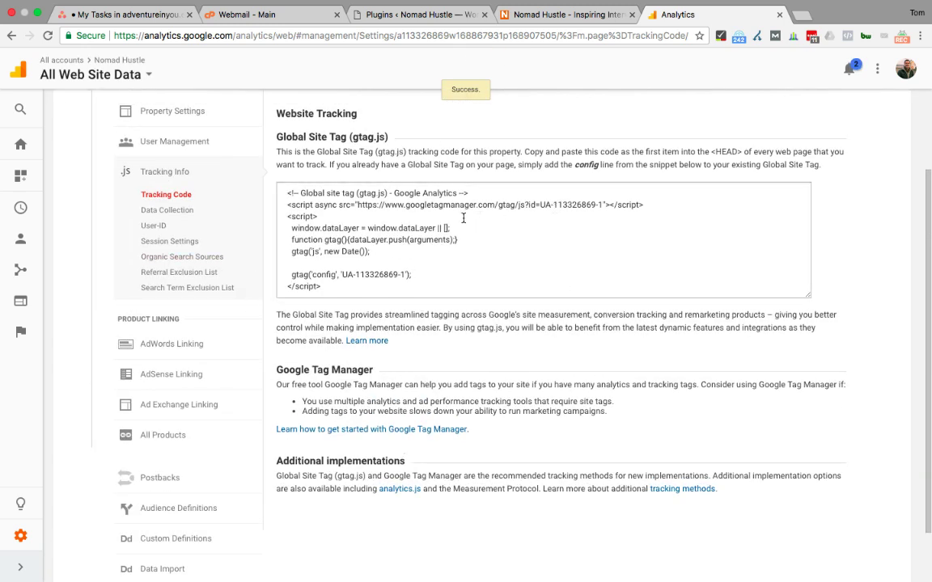
scroll(378, 211, up, 1)
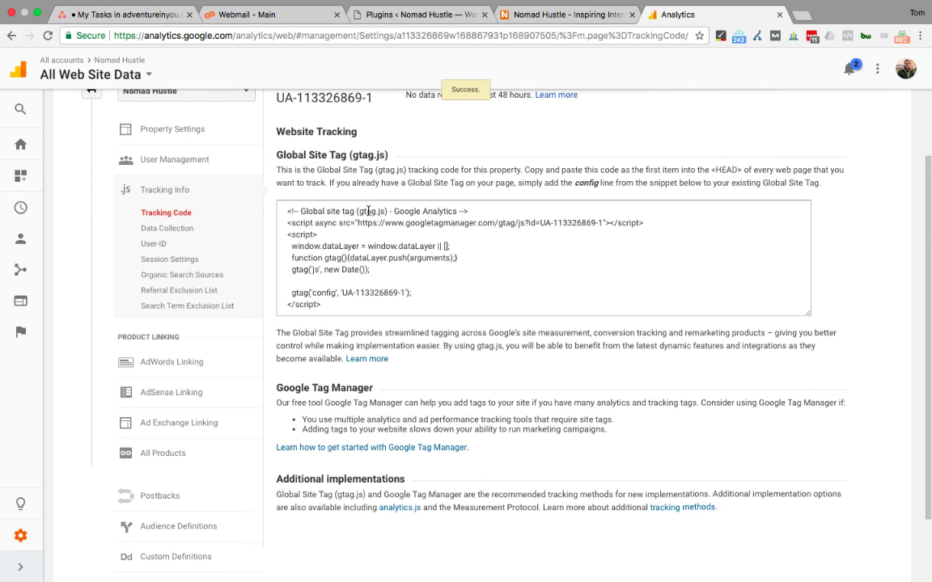
scroll(410, 259, down, 1)
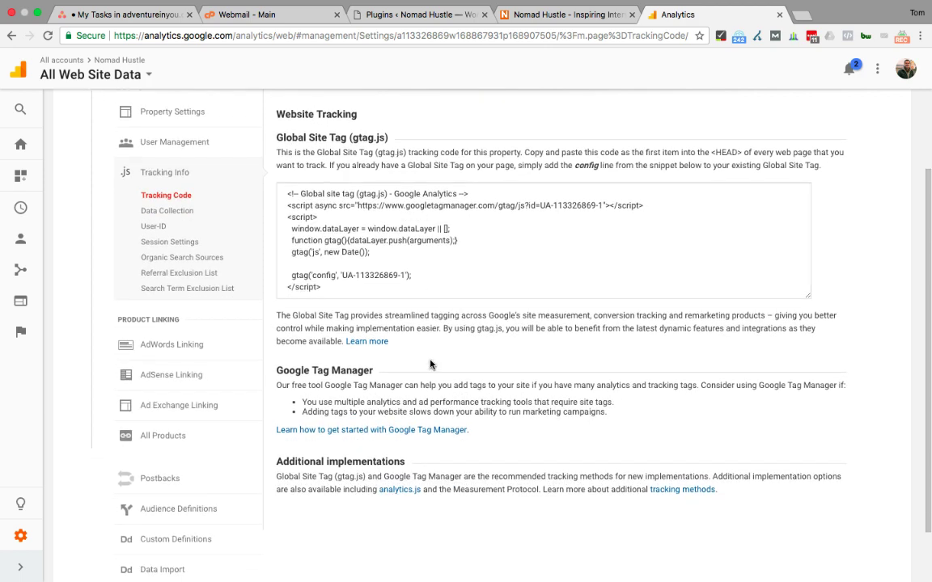
scroll(447, 329, down, 2)
scroll(431, 366, up, 4)
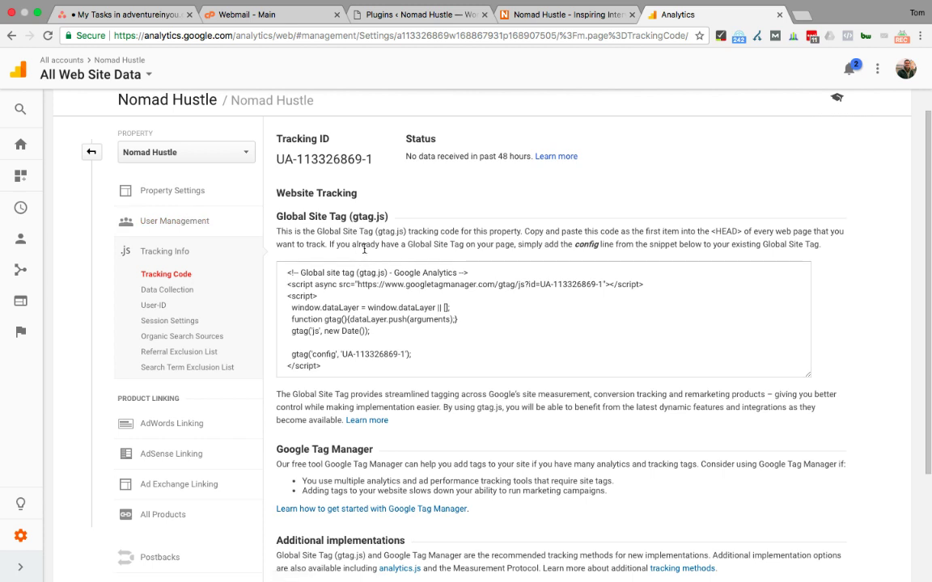
scroll(386, 223, up, 1)
drag(373, 188, 274, 188)
click(261, 168)
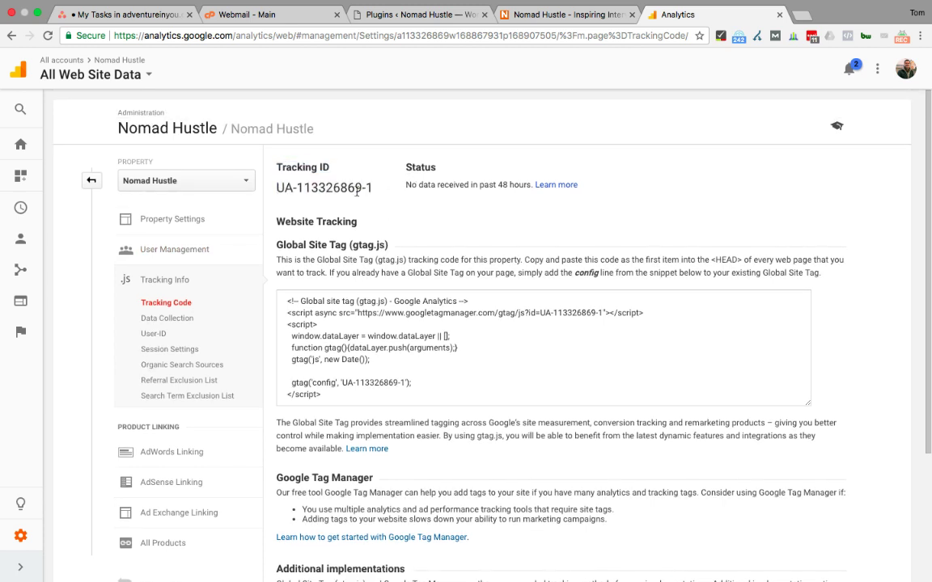
drag(376, 189, 278, 189)
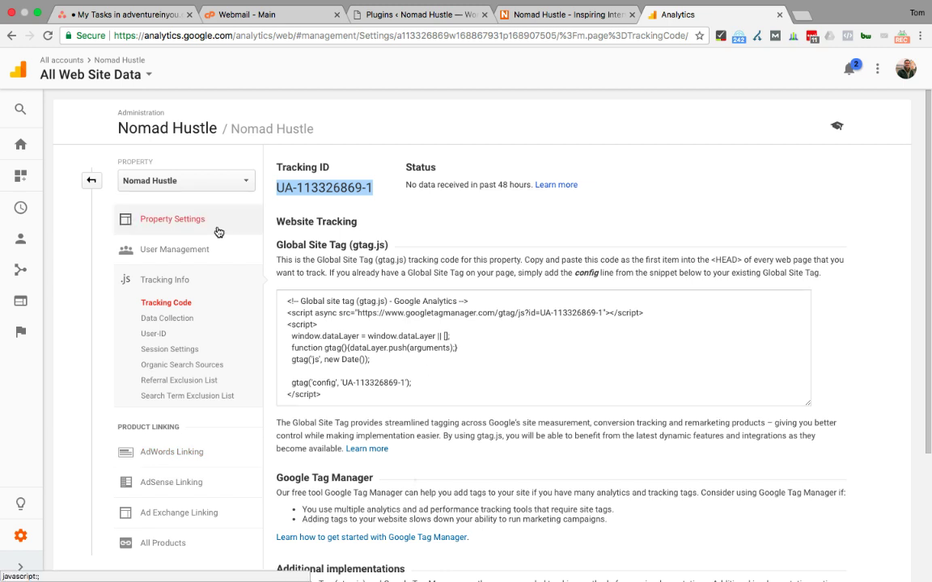
scroll(265, 215, down, 1)
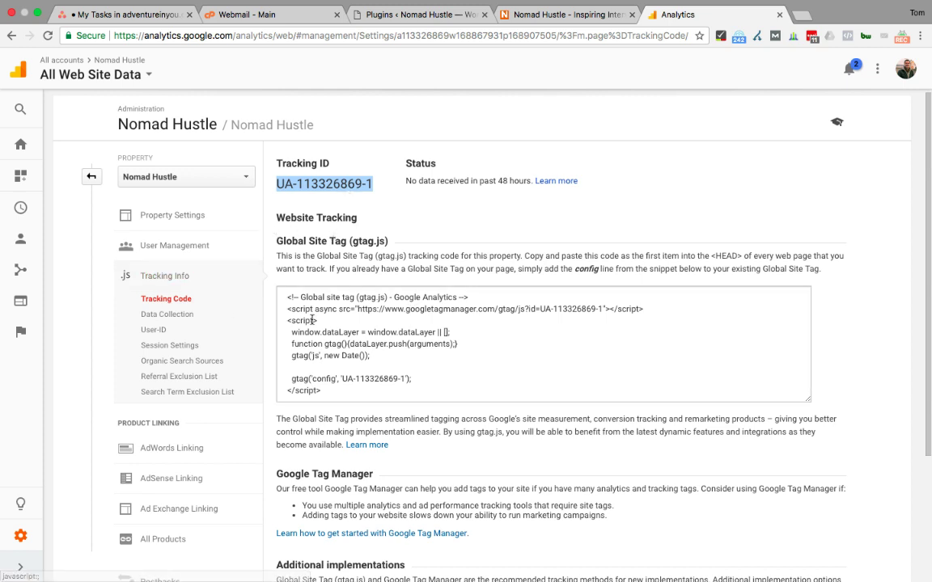
click(345, 191)
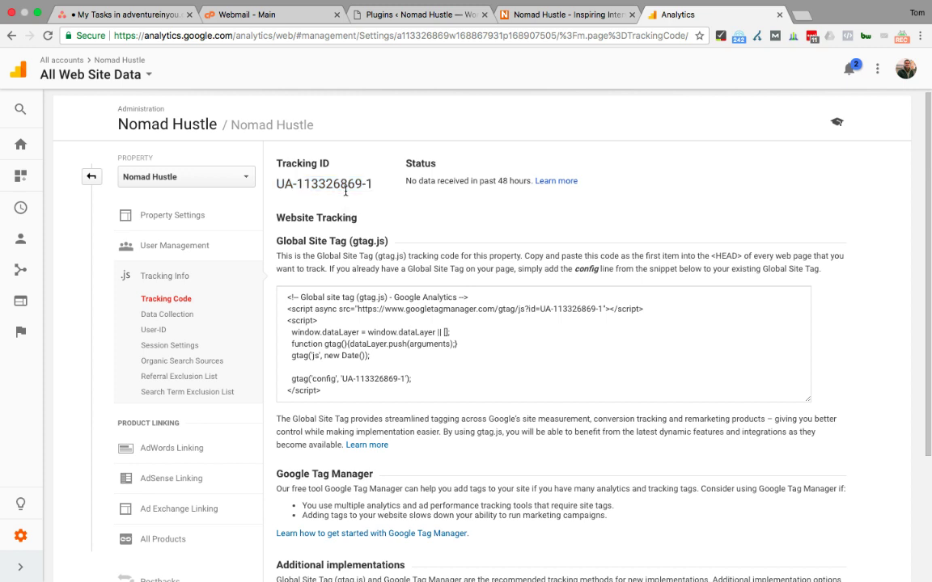
drag(373, 185, 274, 185)
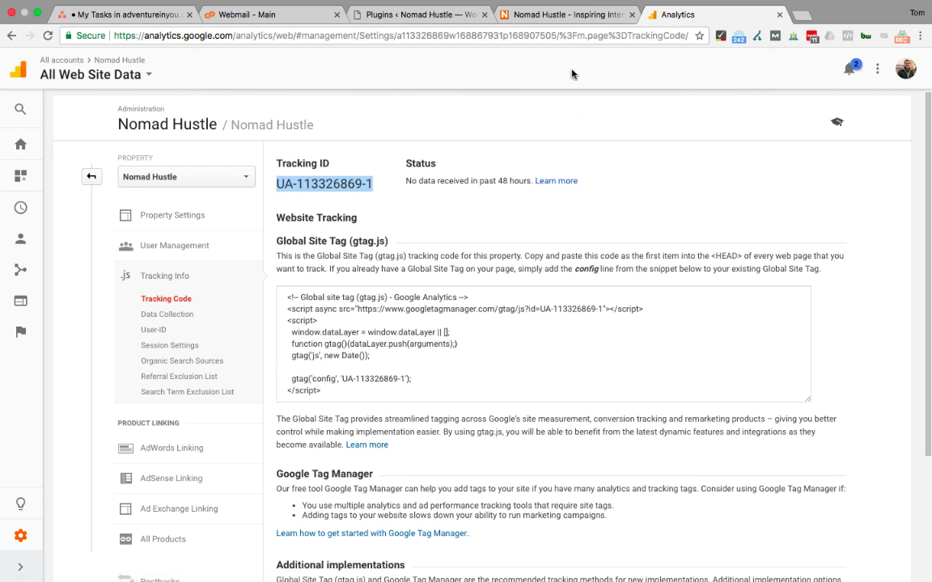
Step: Switch to the Nomad Hustle WordPress admin, activate Google Analytics for WordPress by MonsterInsights, and open the plugin's Insights dashboard
click(439, 25)
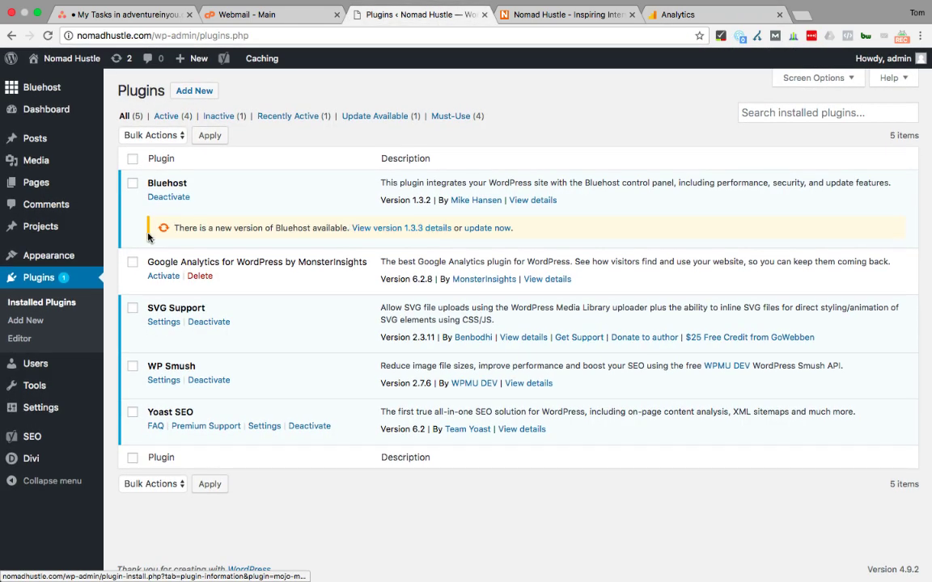
click(162, 276)
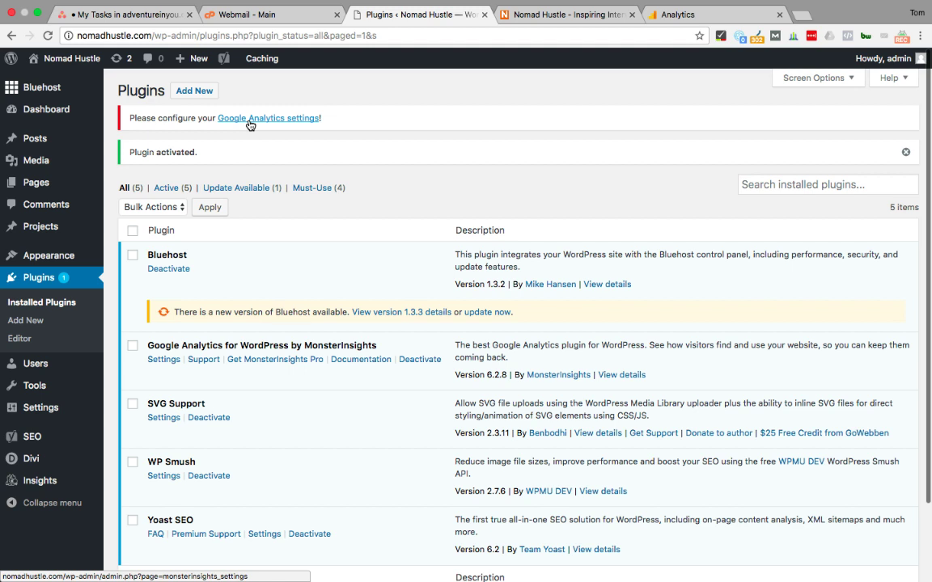
mouse_move(40, 482)
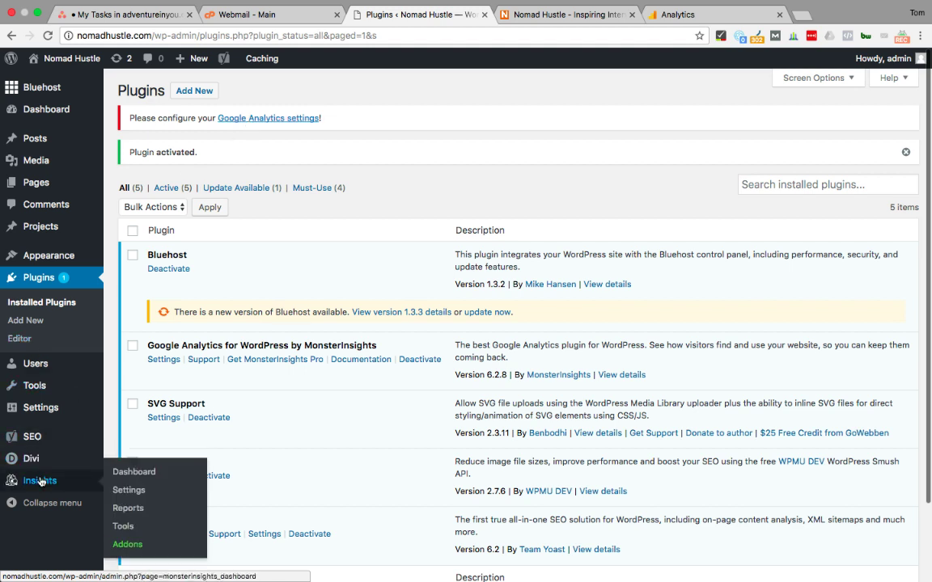
click(40, 482)
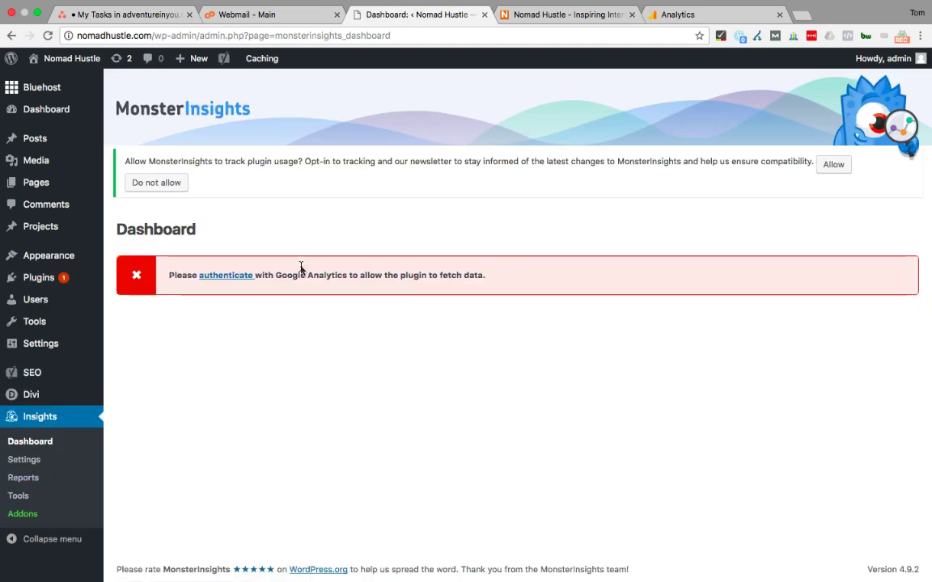
Step: Start Google authentication in the MonsterInsights settings and allow the plugin to access Analytics data using the first listed Google account
click(236, 280)
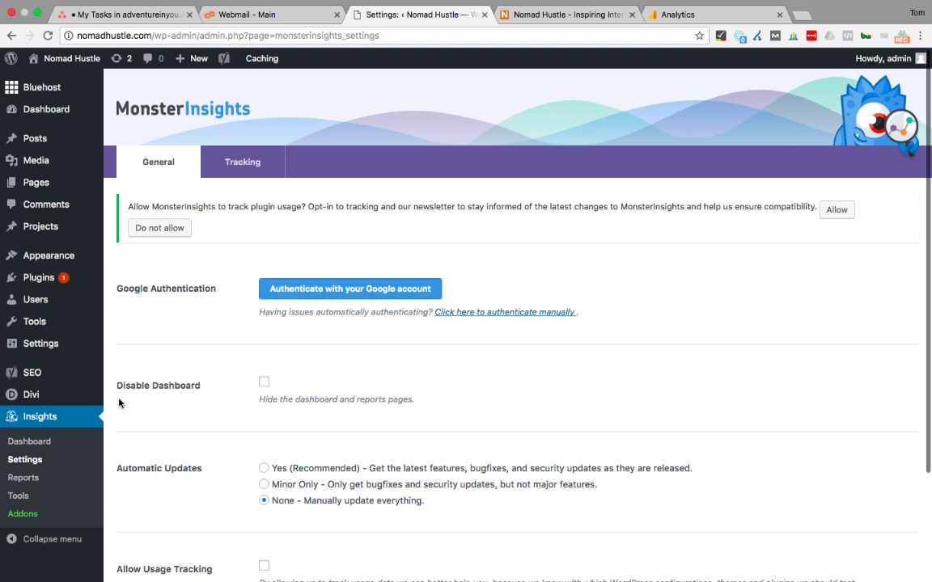
click(310, 289)
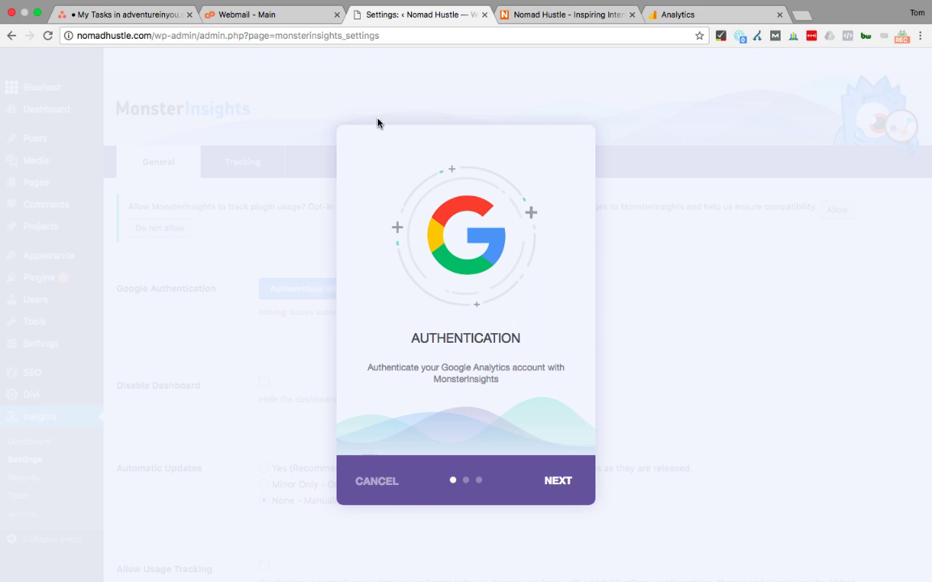
click(557, 480)
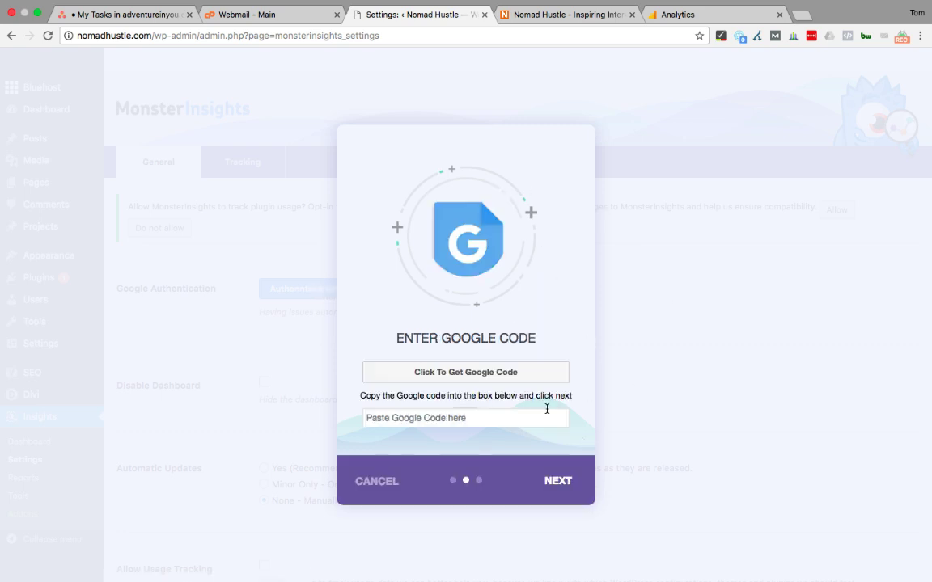
click(493, 374)
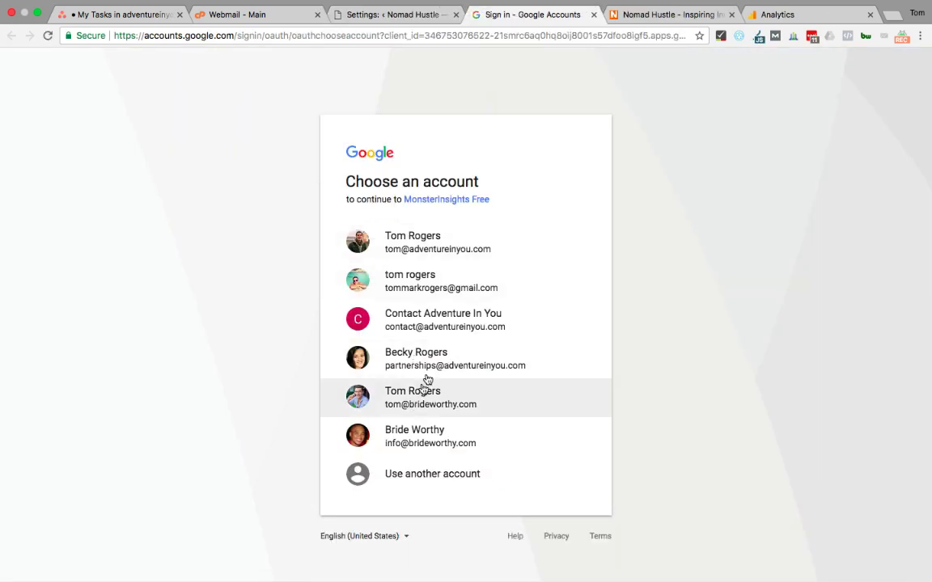
click(418, 249)
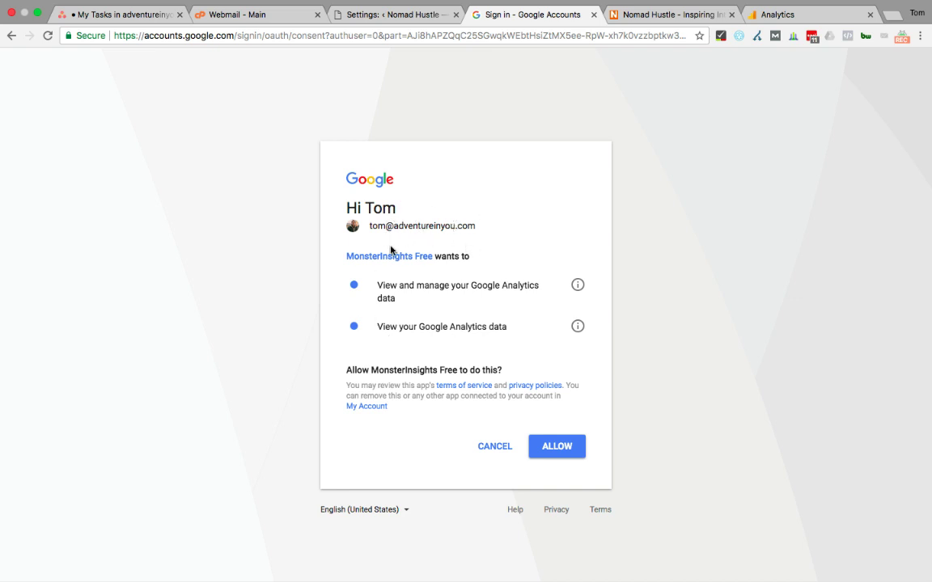
click(549, 445)
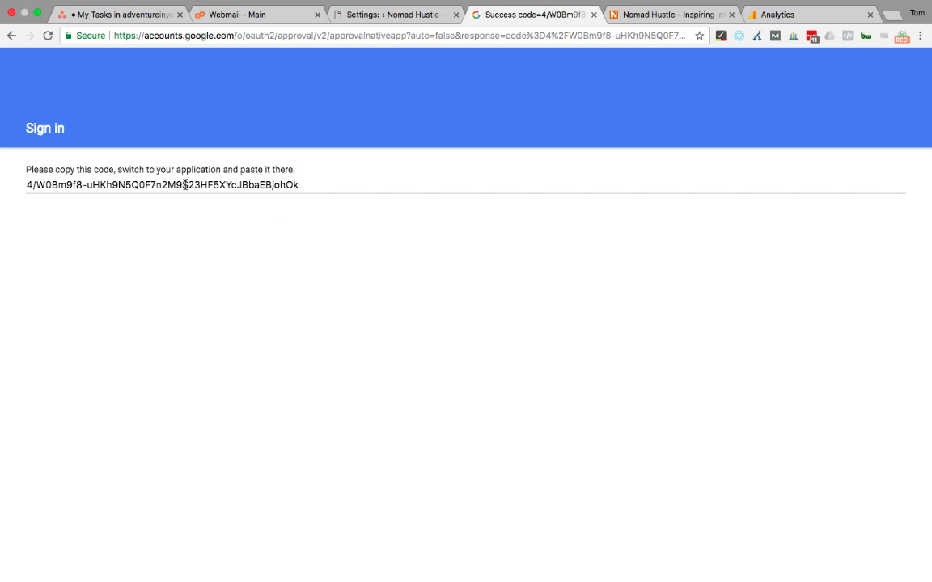
Step: Copy the Google authorization code into the MonsterInsights Google code field and submit it
click(184, 185)
key(super+c)
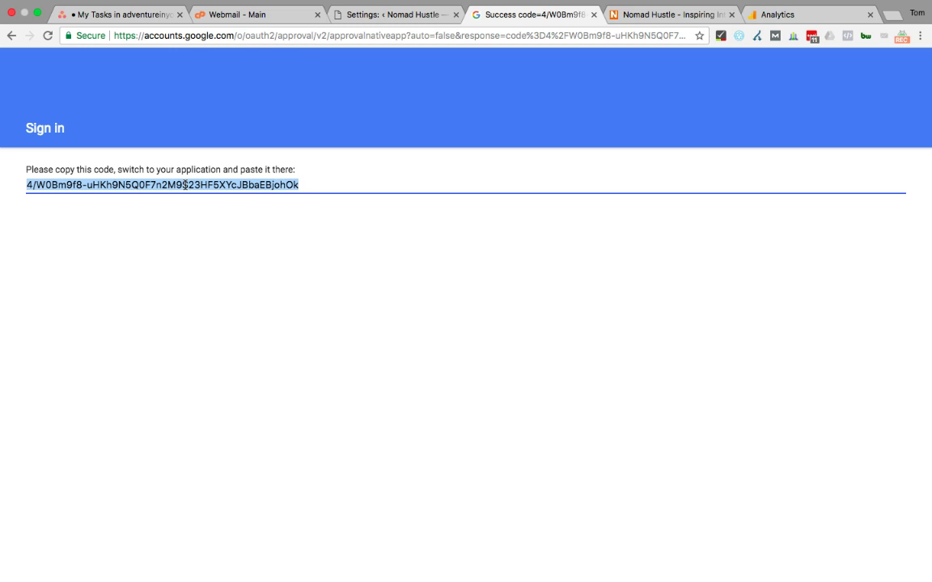
click(383, 14)
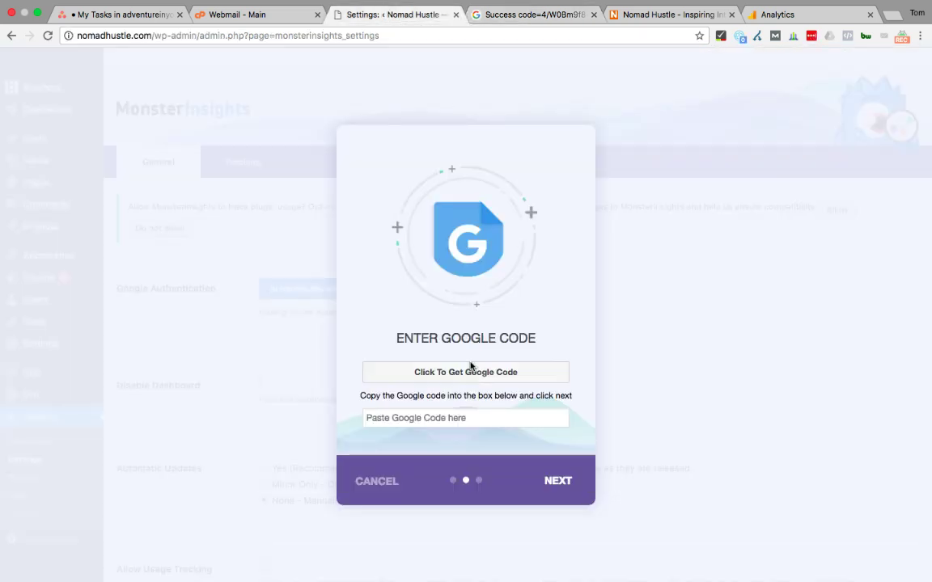
click(448, 417)
key(super+v)
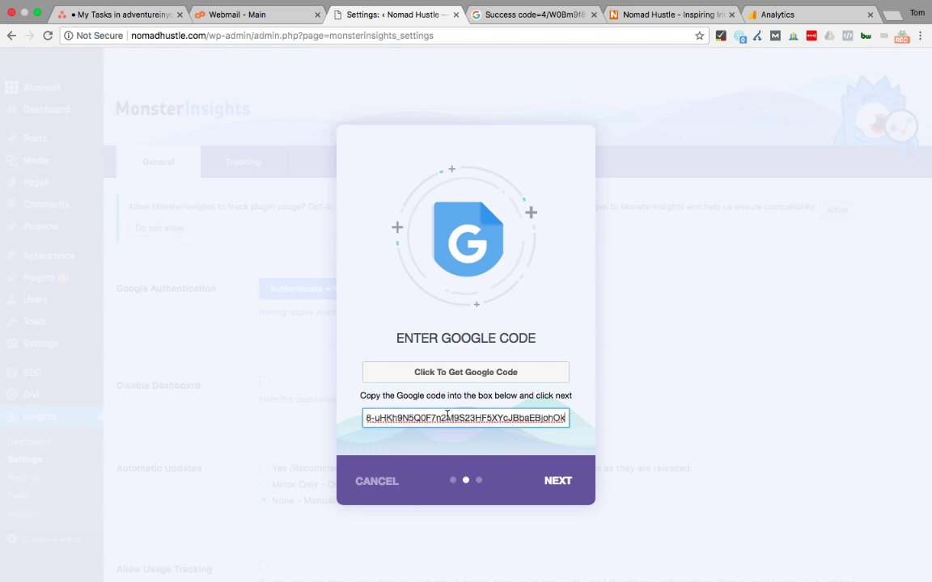
click(561, 480)
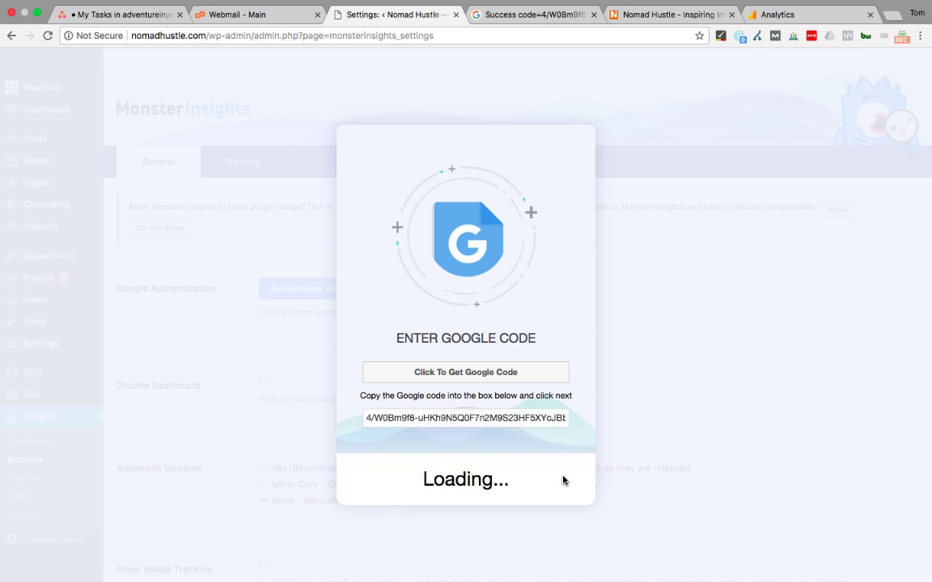
Step: Look through the Analytics profile choices in the MonsterInsights authentication dialog for the nomadhustle.com entry
click(490, 422)
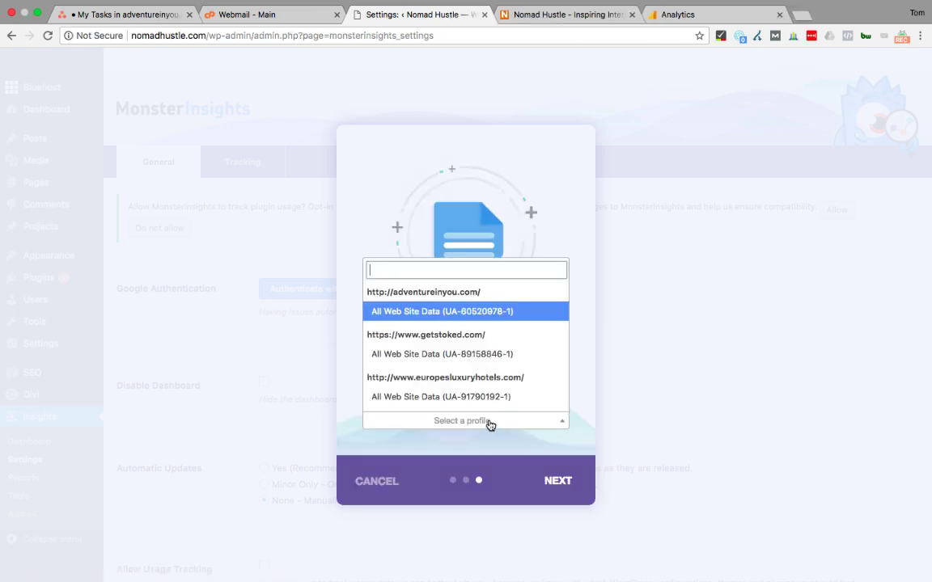
click(422, 449)
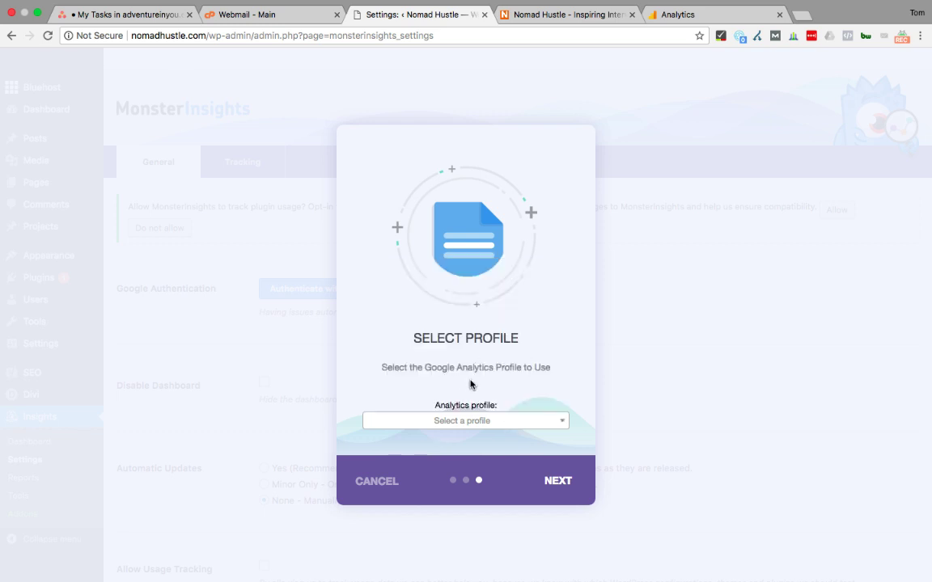
click(461, 421)
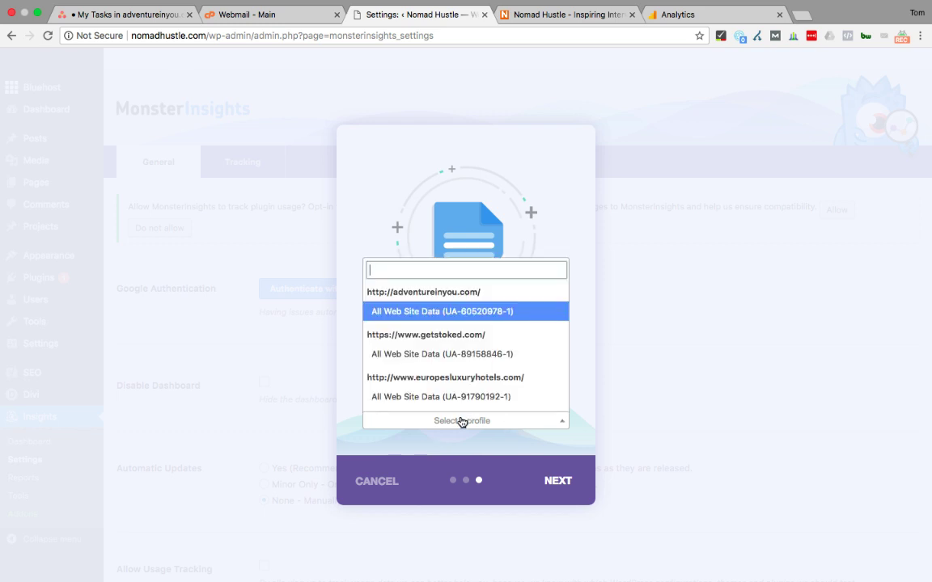
scroll(416, 353, down, 1)
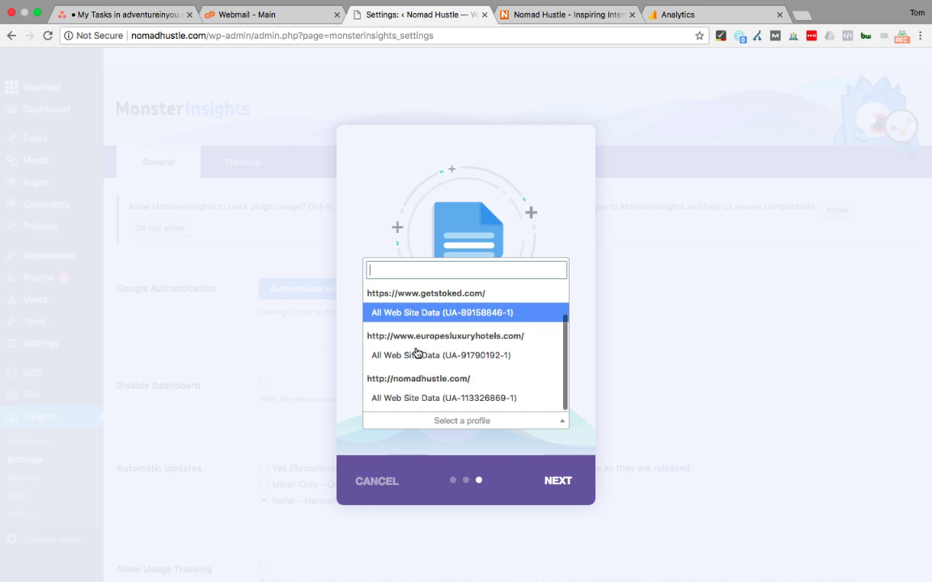
click(410, 448)
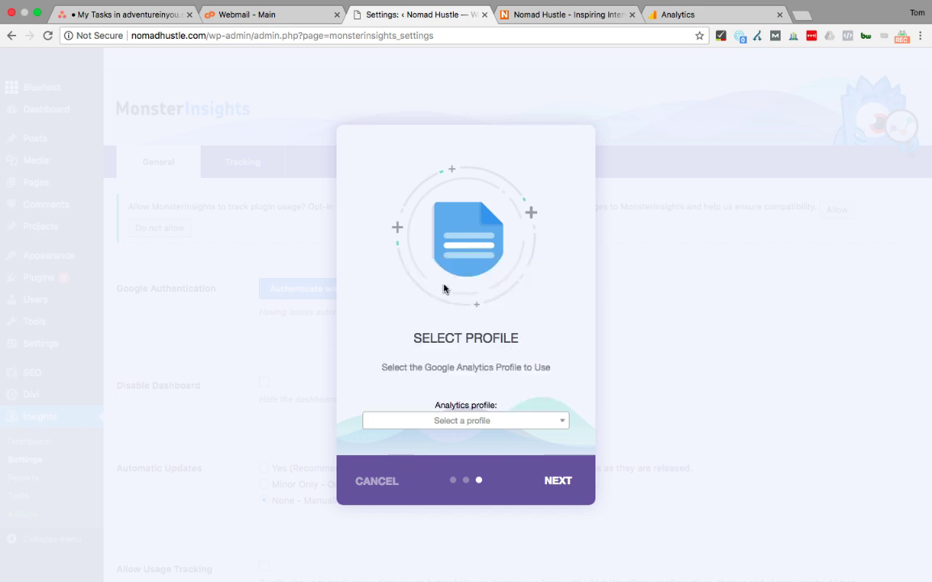
click(480, 421)
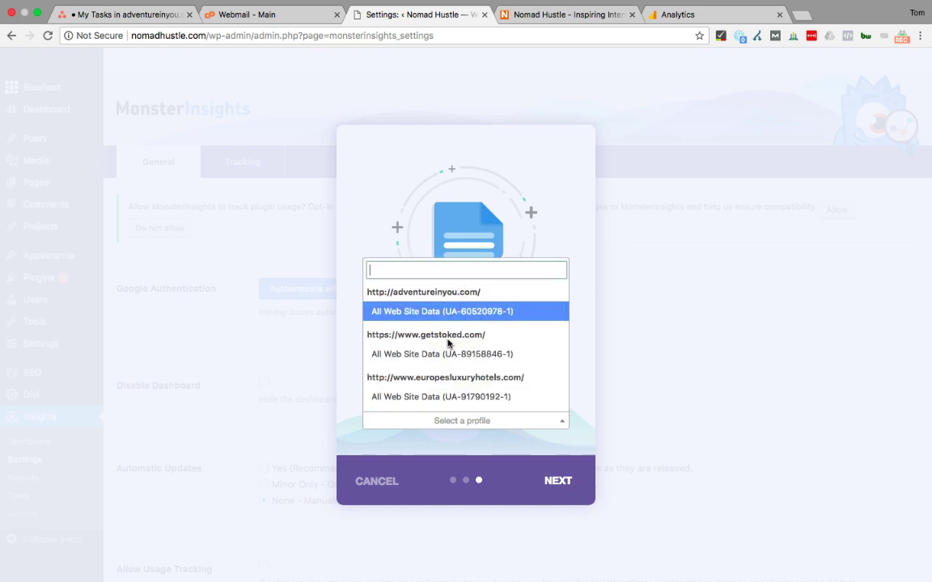
scroll(450, 346, down, 1)
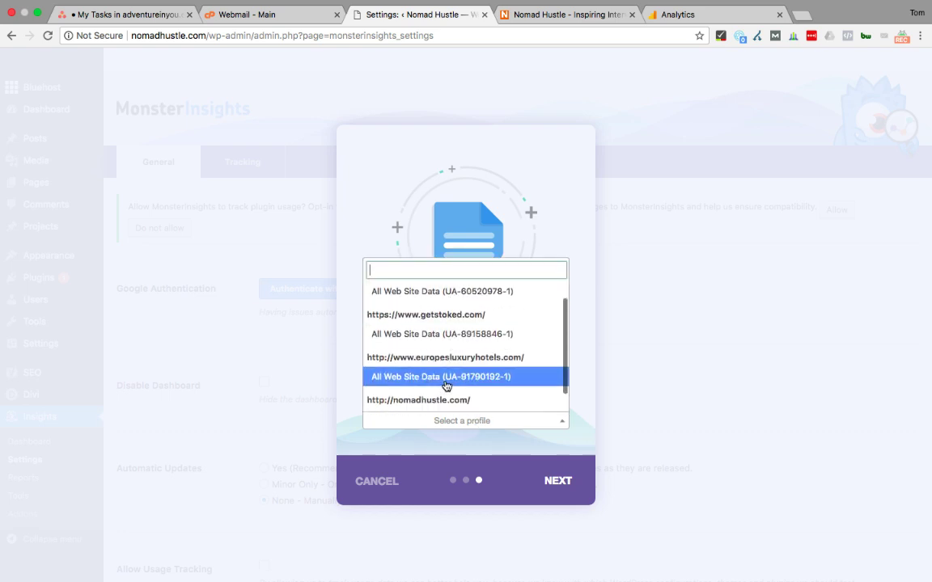
scroll(484, 369, down, 1)
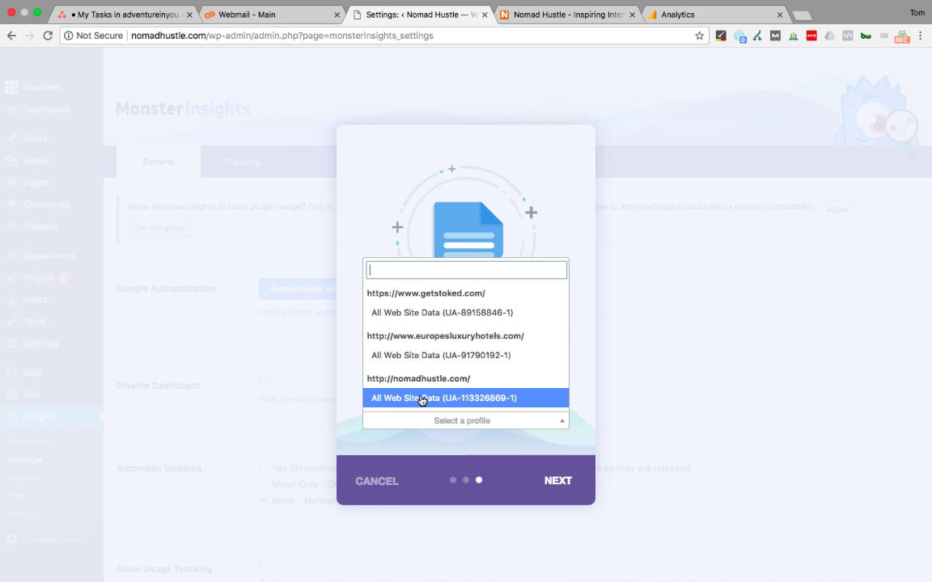
Step: Switch to Google Analytics and highlight the Nomad Hustle property's tracking ID for comparison with the profile list
click(700, 15)
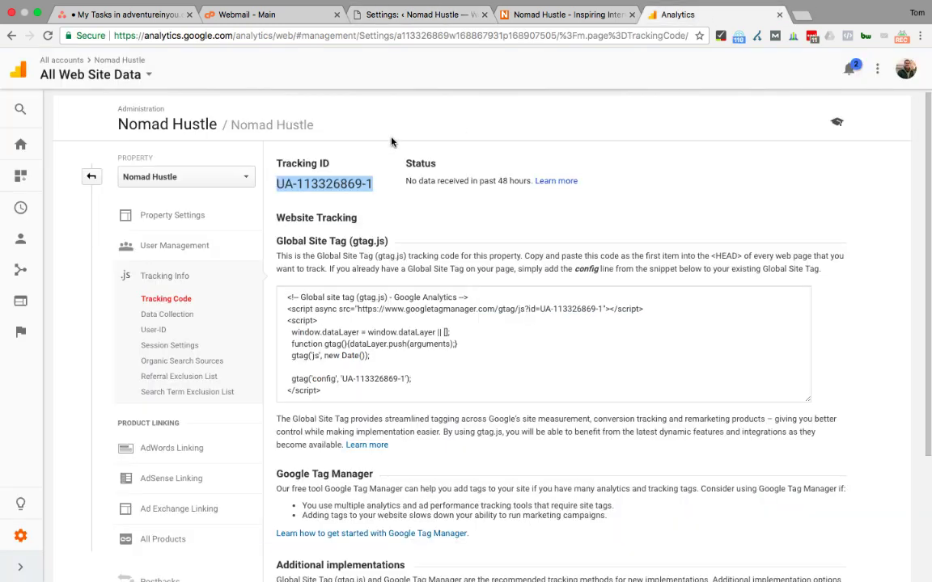
click(363, 184)
drag(374, 184, 253, 178)
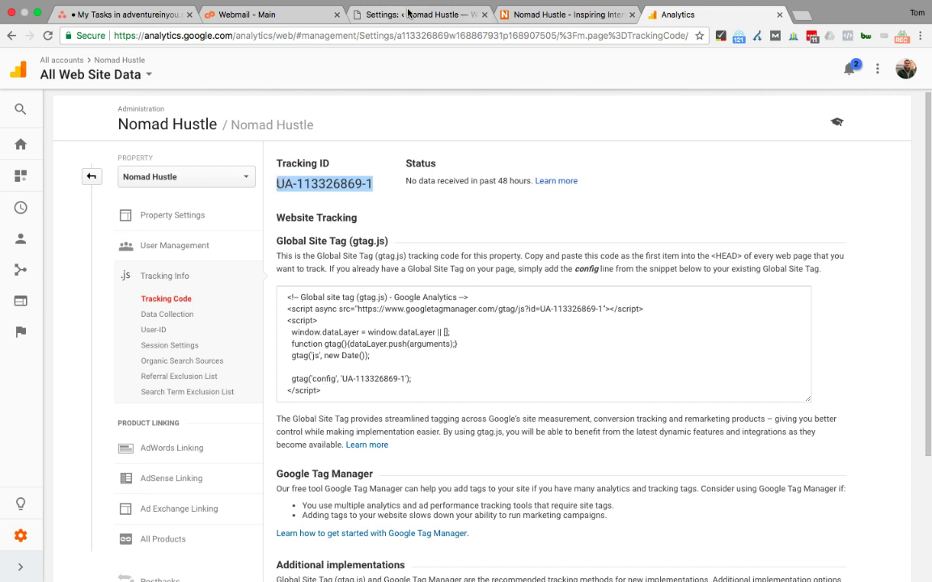
click(409, 14)
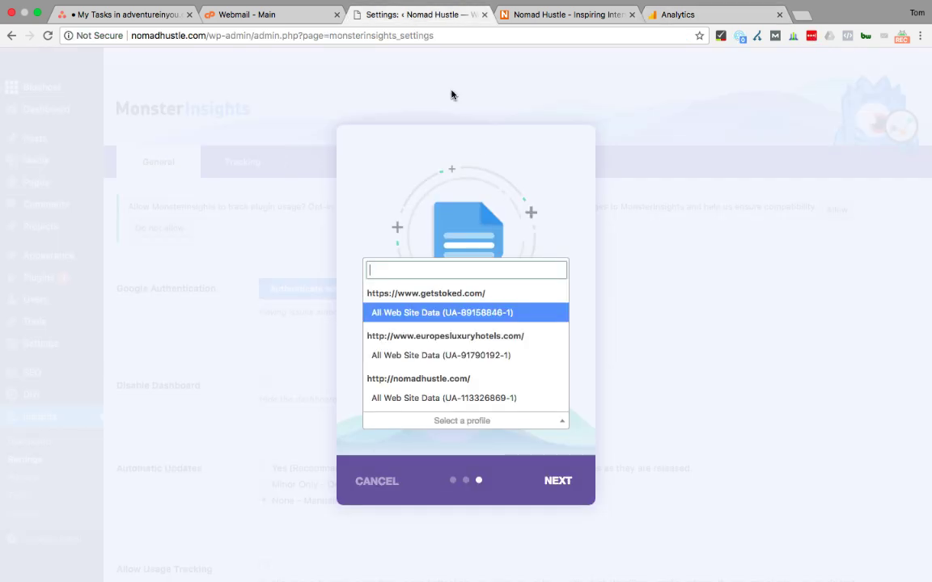
click(436, 397)
click(563, 482)
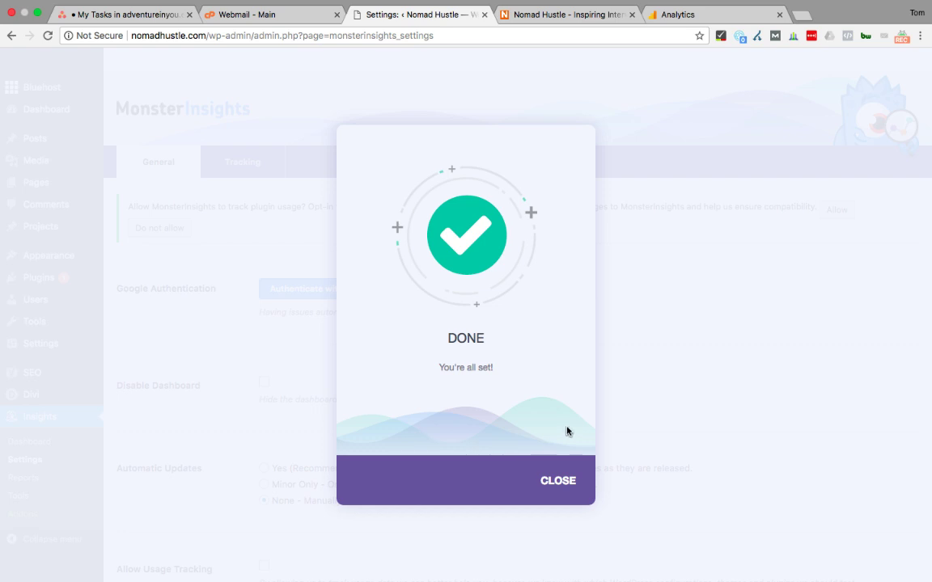
click(561, 481)
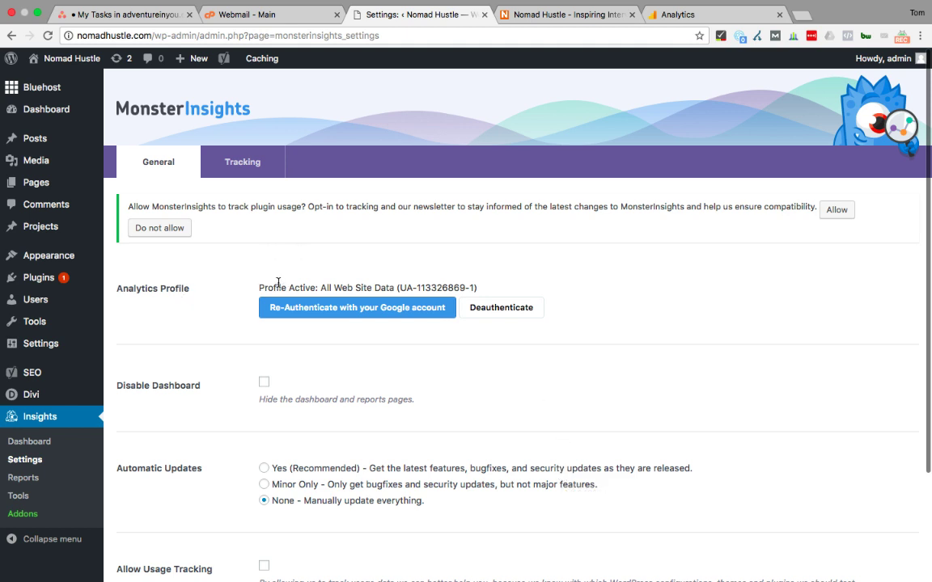
scroll(214, 266, down, 3)
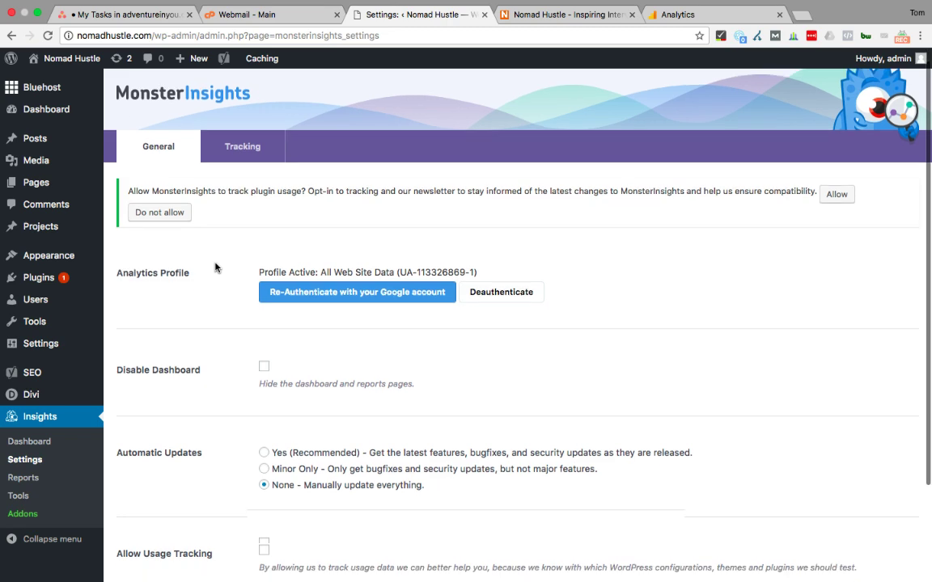
Step: Switch to Google Analytics, go to the Nomad Hustle property's home page and open its Real-Time report
click(676, 15)
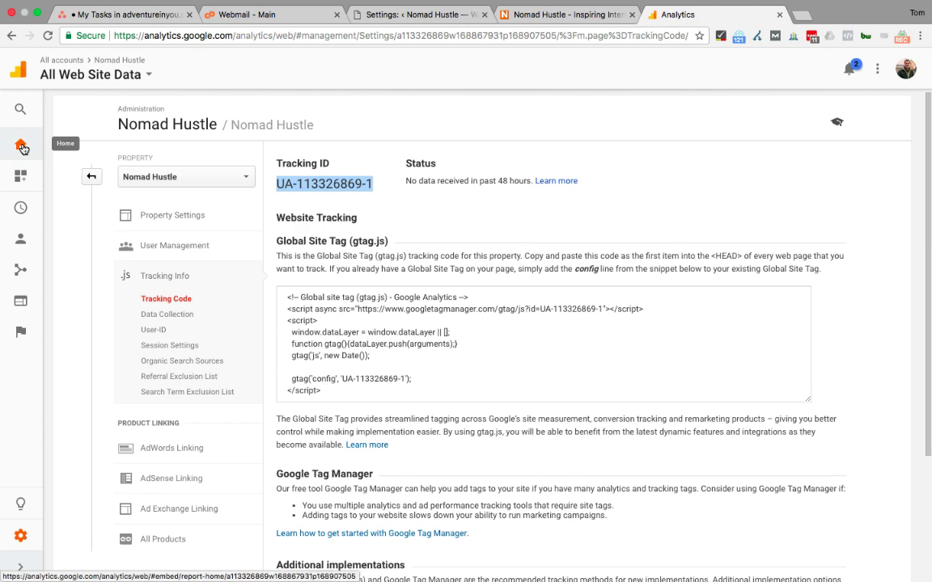
scroll(316, 270, down, 5)
scroll(316, 273, up, 5)
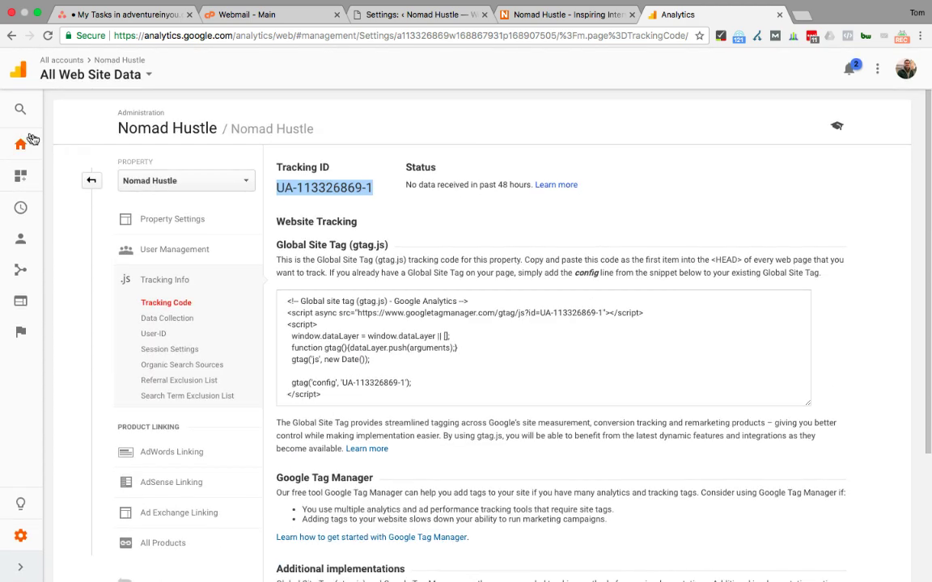
click(21, 144)
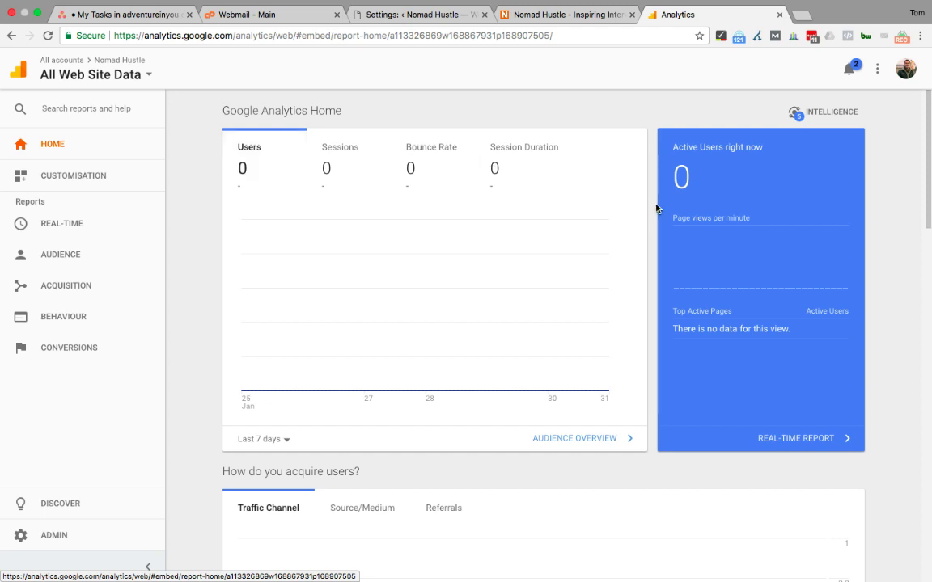
click(771, 439)
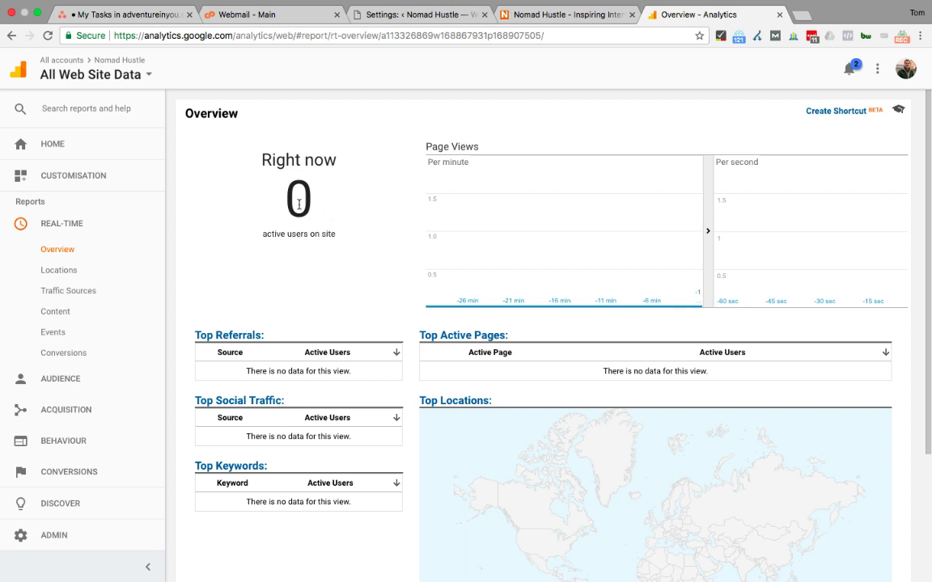
Step: View the Nomad Hustle site, return to Analytics and check the active users in the Real-Time Overview
click(525, 22)
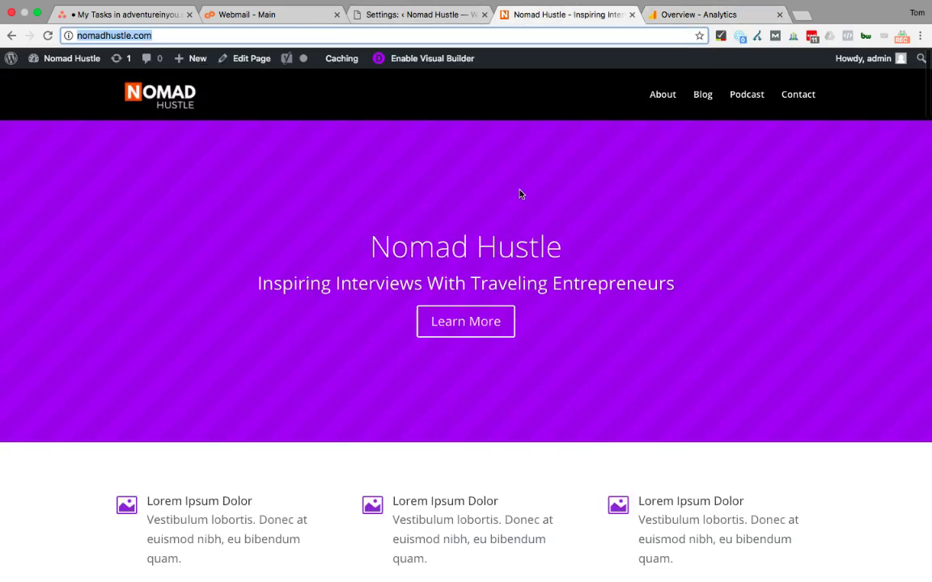
click(662, 13)
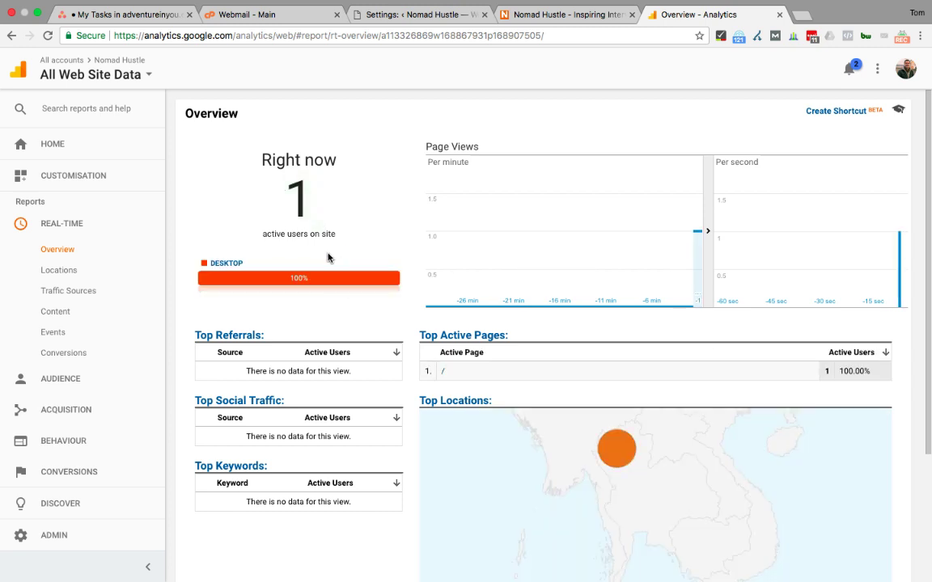
scroll(328, 234, down, 2)
scroll(328, 234, up, 2)
click(73, 250)
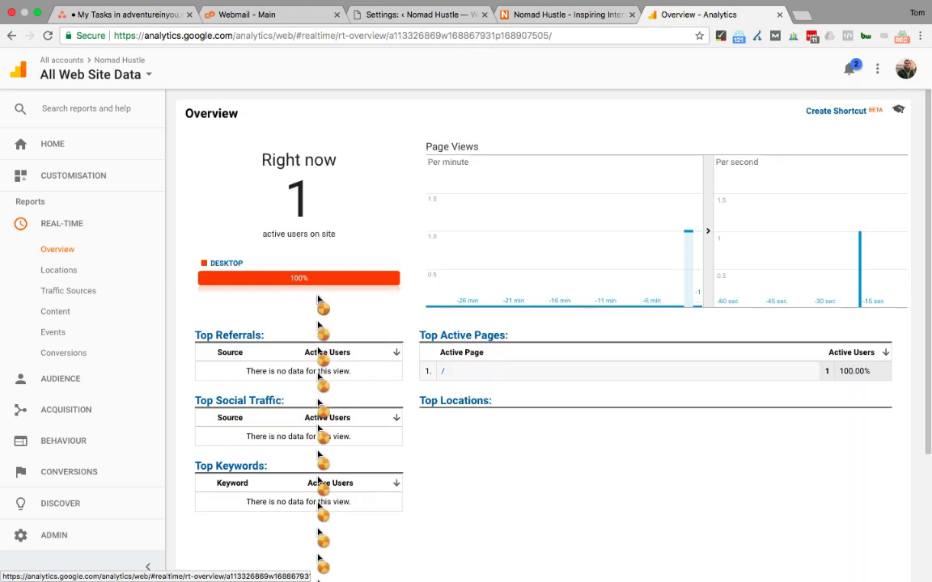
Step: Open the Behaviour Overview report and set its date range to 1 Jan 2018 - 31 Jan 2018
click(77, 441)
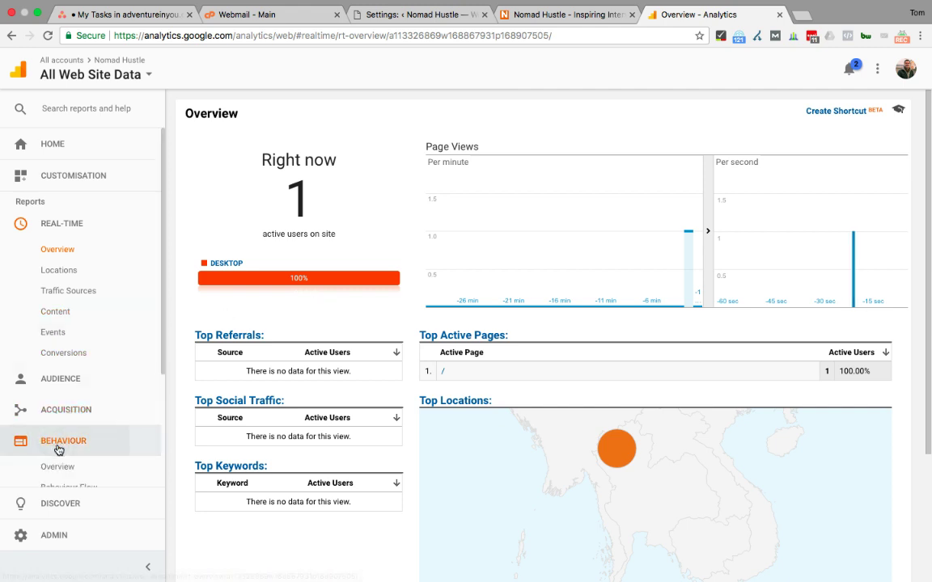
click(67, 470)
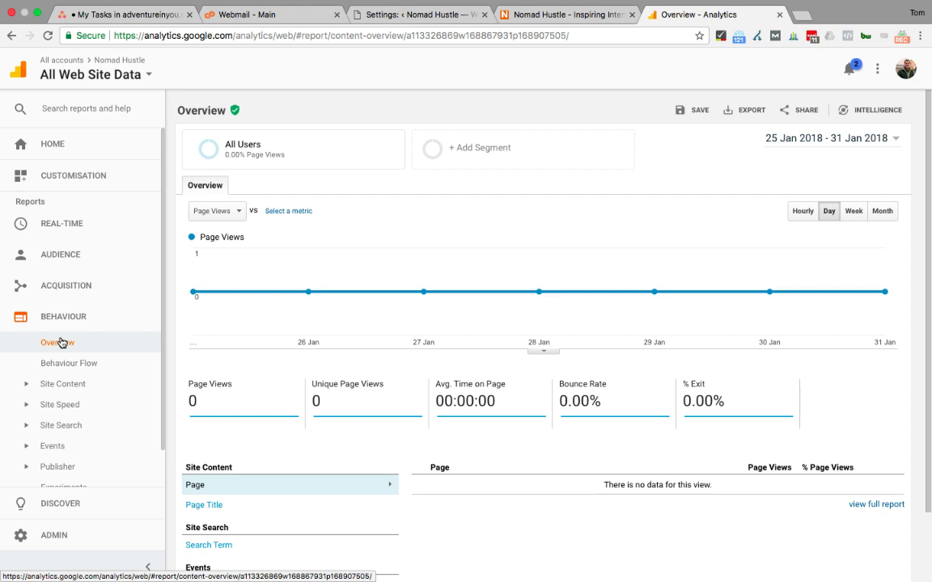
click(862, 138)
click(656, 177)
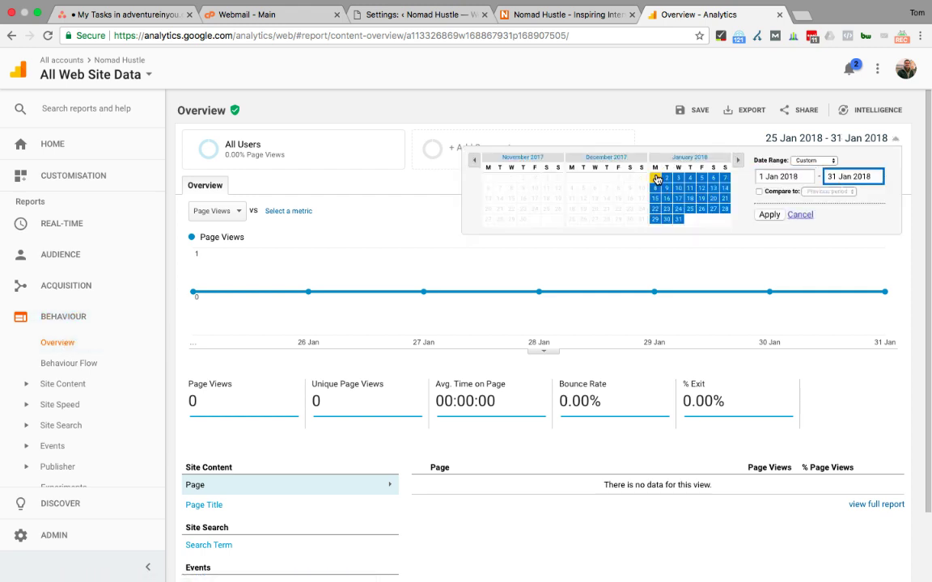
click(769, 215)
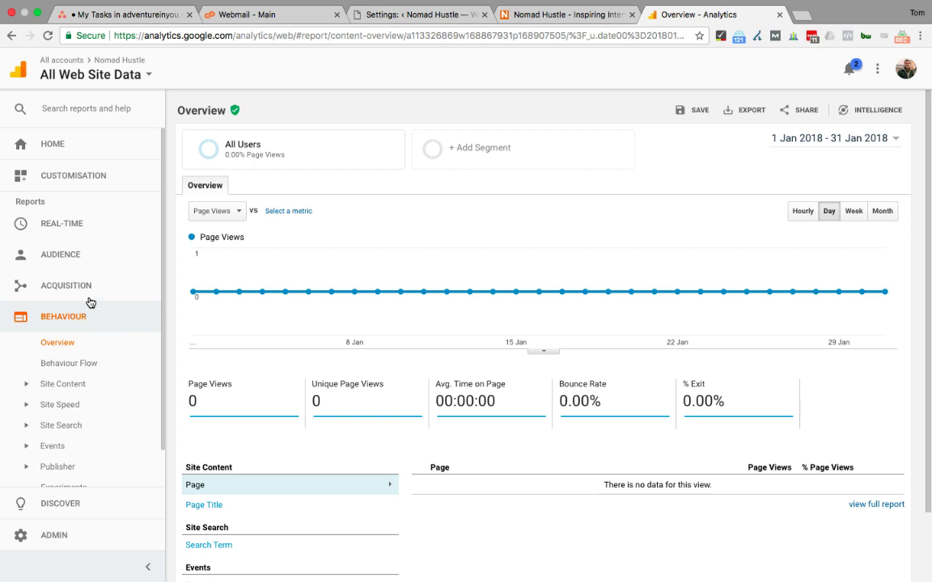
Step: Look over the available Behaviour reports and expand the Acquisition report group
scroll(84, 296, down, 2)
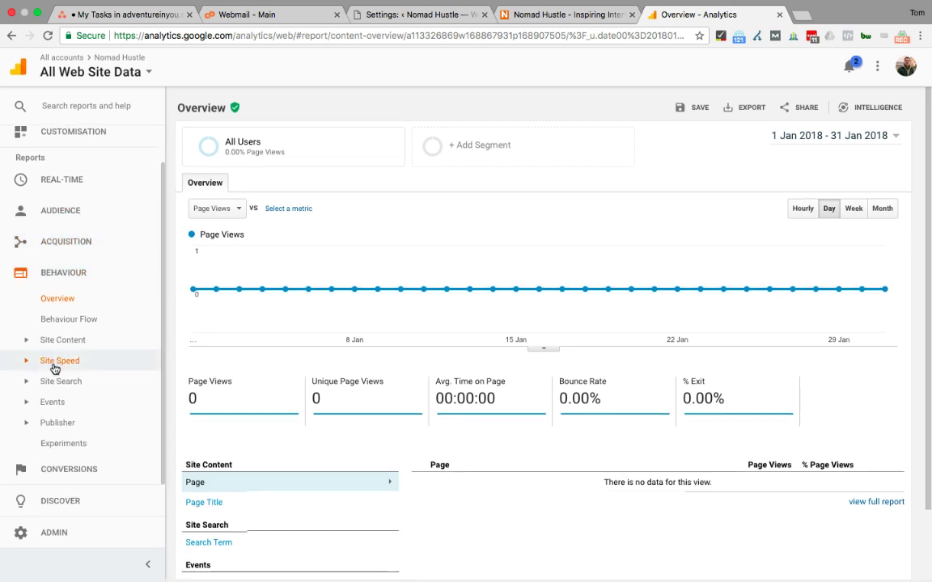
scroll(59, 405, up, 2)
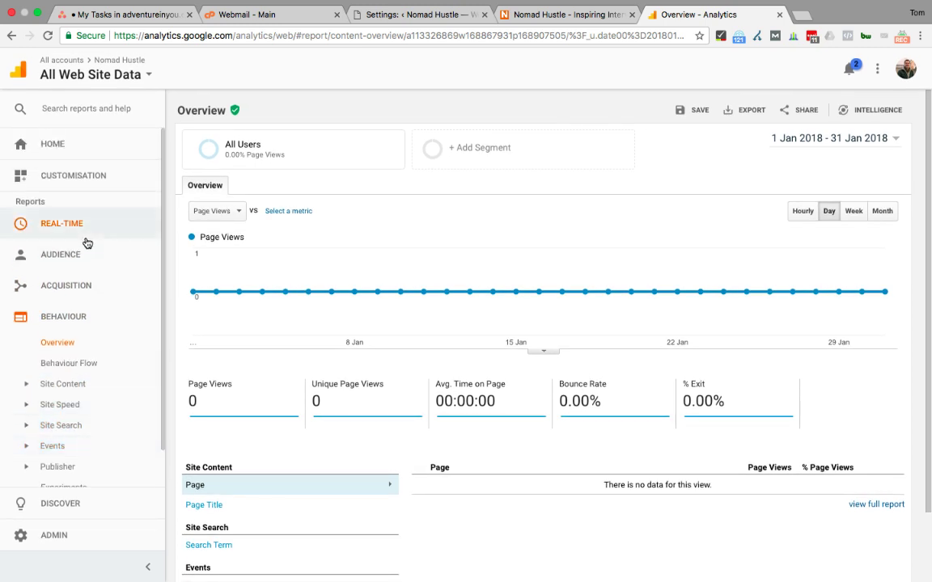
click(56, 286)
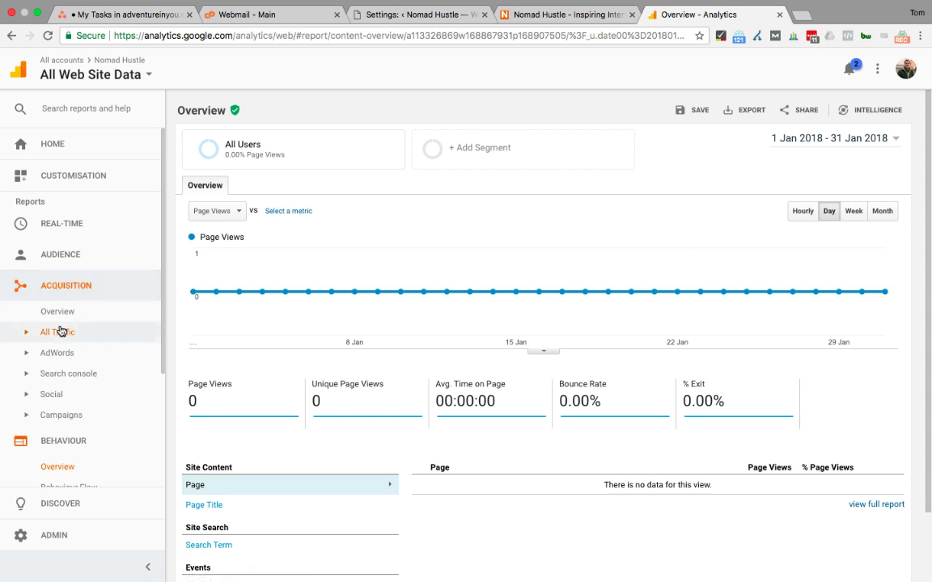
Step: Switch to the Nomad Hustle site, then to the MonsterInsights settings in WordPress to review the active Analytics profile
click(558, 14)
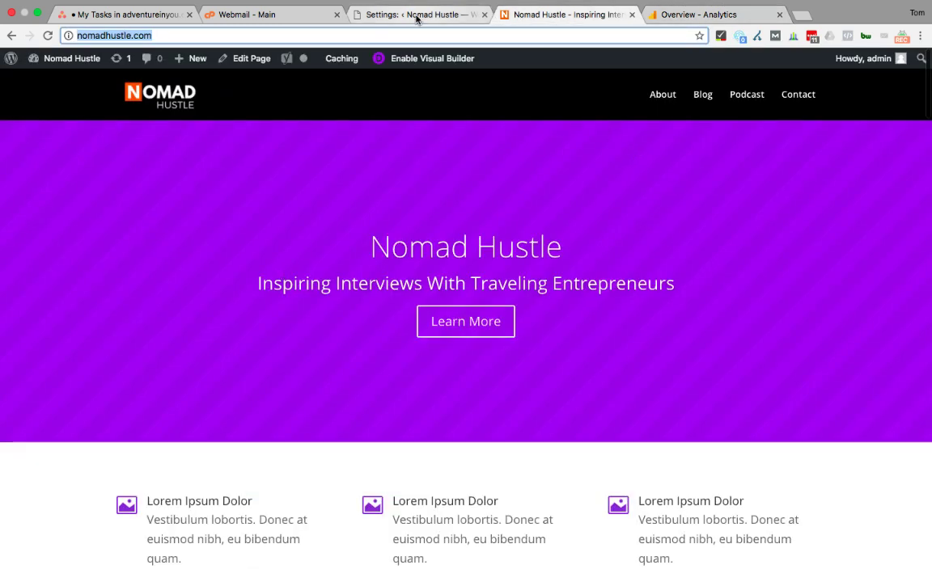
click(417, 18)
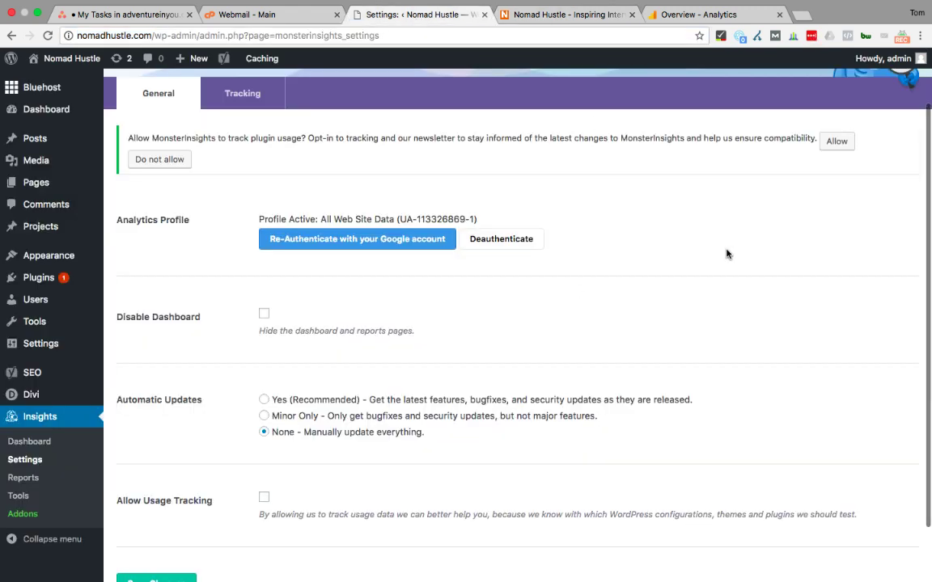
scroll(313, 327, up, 2)
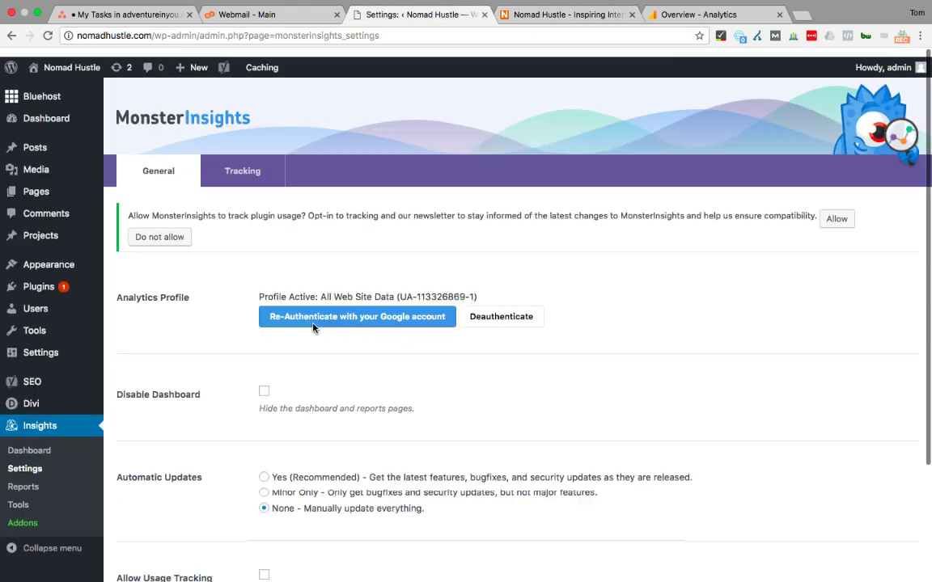